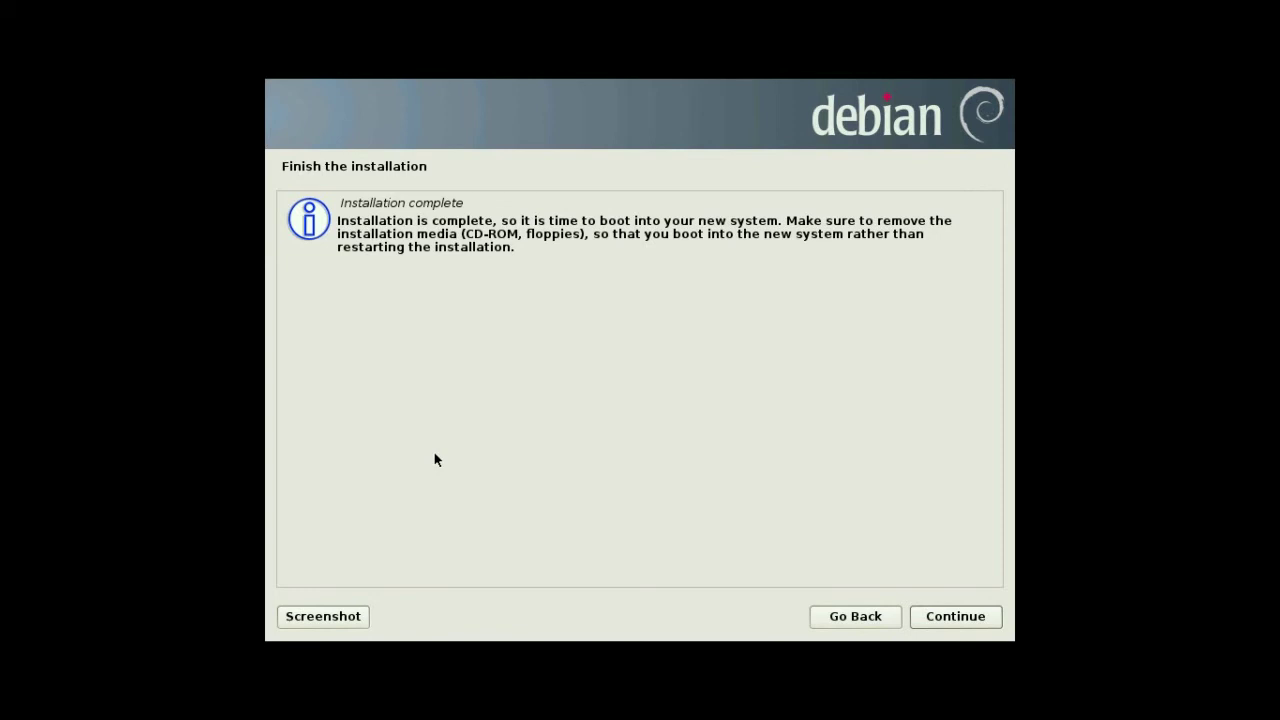
# Finish the Debian installation, reboot into the new system, and log in to the listed user account with its password
pyautogui.click(922, 616)
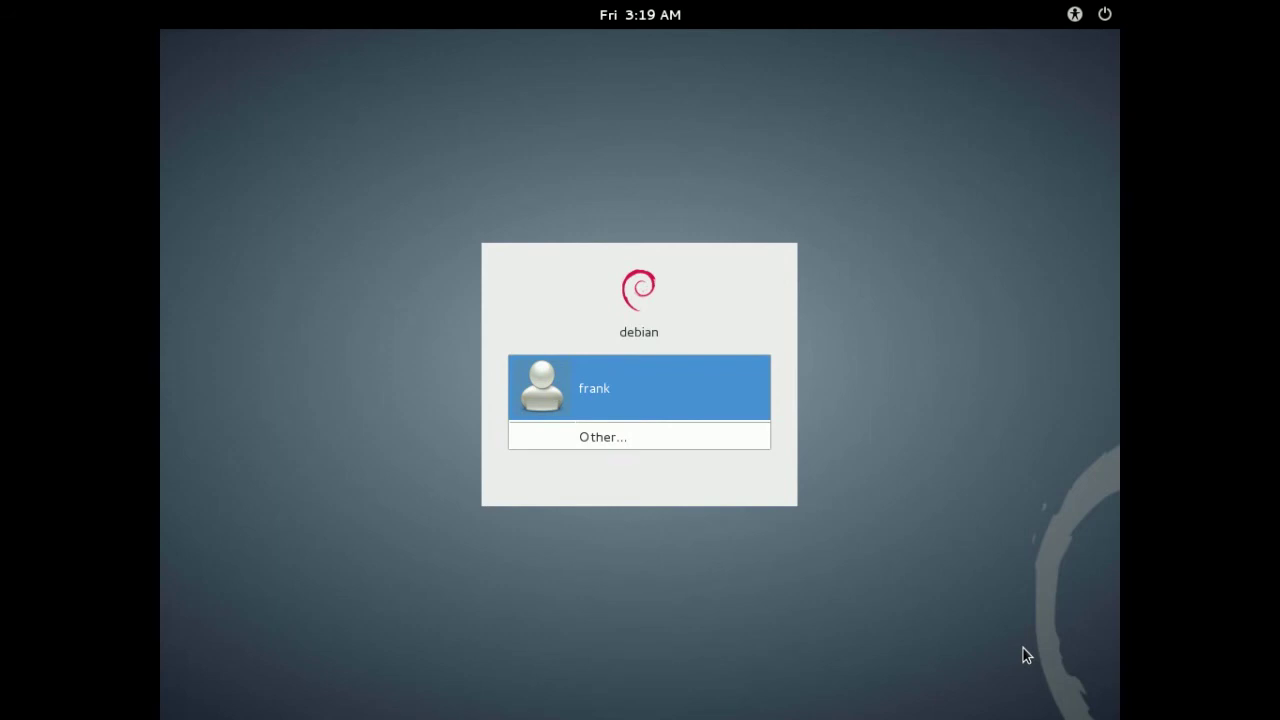
pyautogui.click(612, 393)
pyautogui.write('***********')
pyautogui.press('Return')
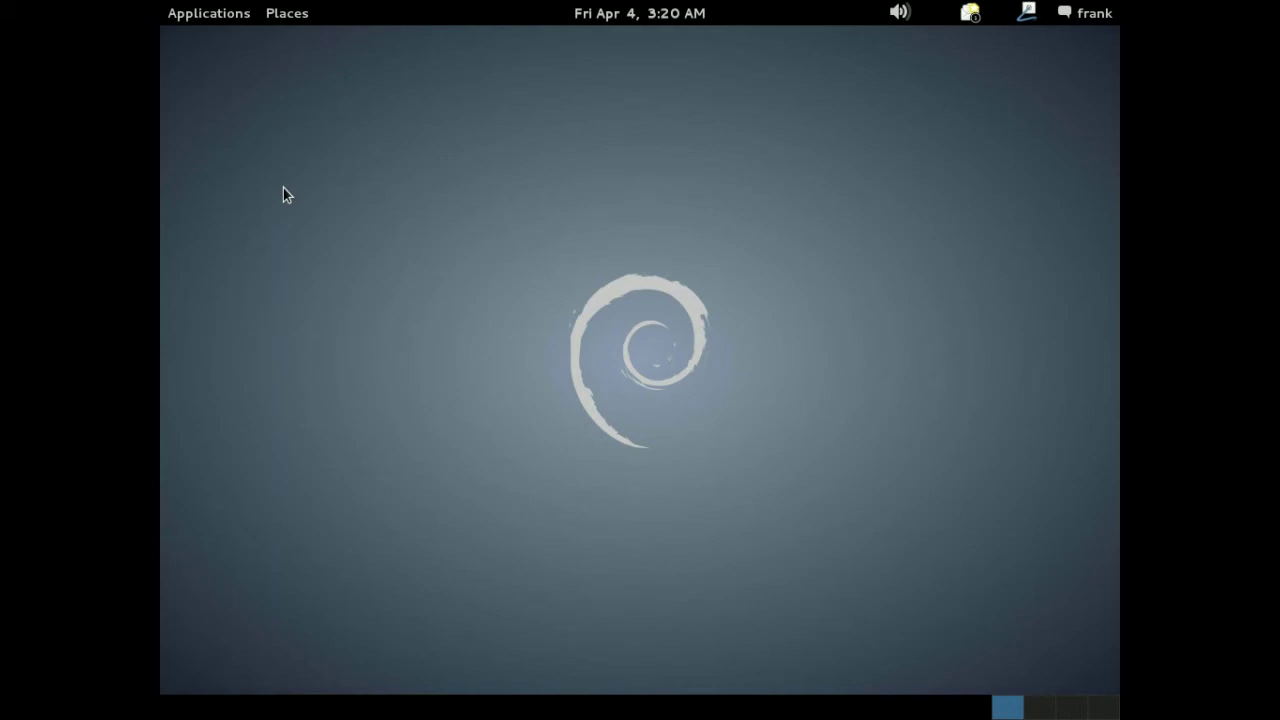
# Open a terminal, show the system information with uname -a and list the home directory with ls
pyautogui.click(200, 12)
pyautogui.moveTo(216, 40)
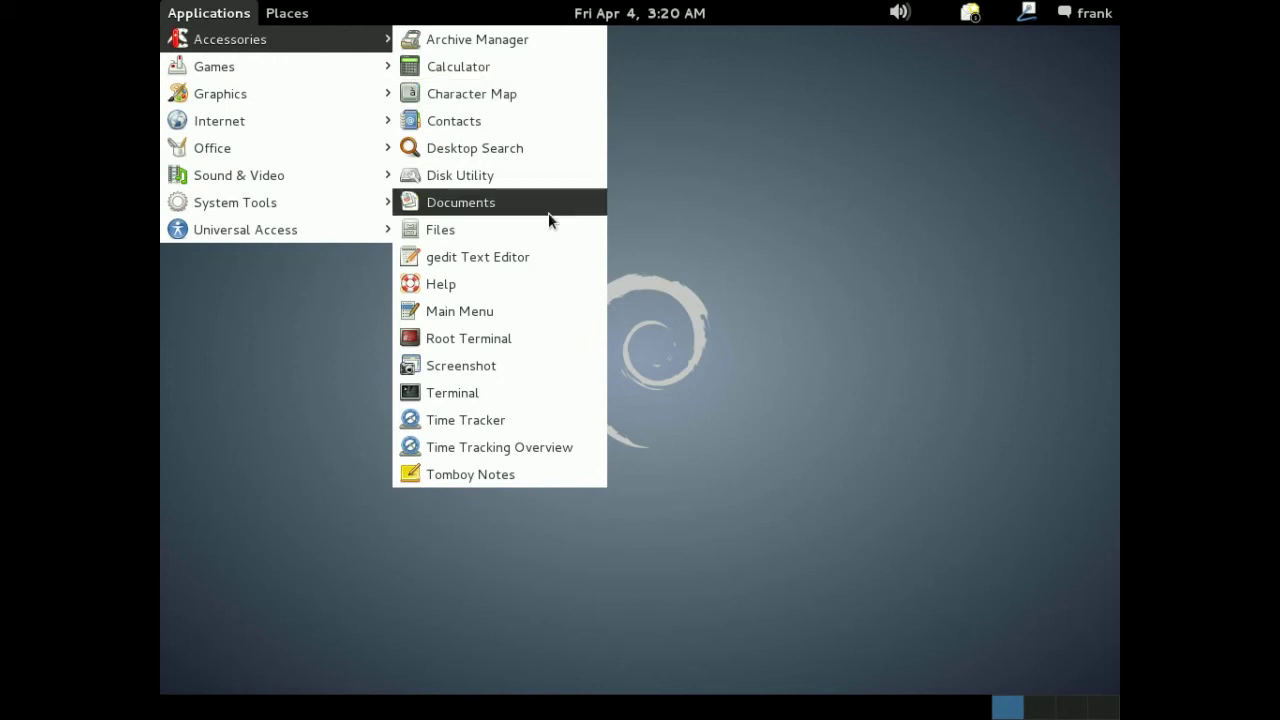
pyautogui.click(488, 393)
pyautogui.write('uanme -a')
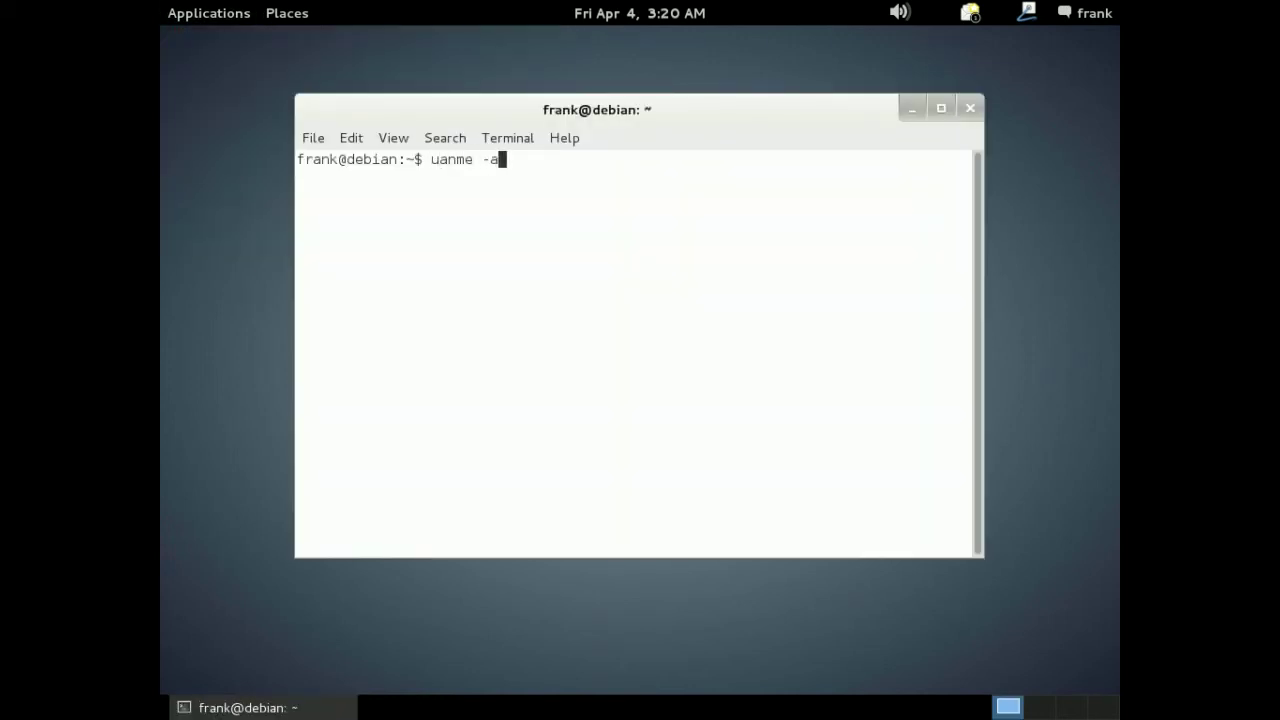
pyautogui.press('Return')
pyautogui.write('uname -a')
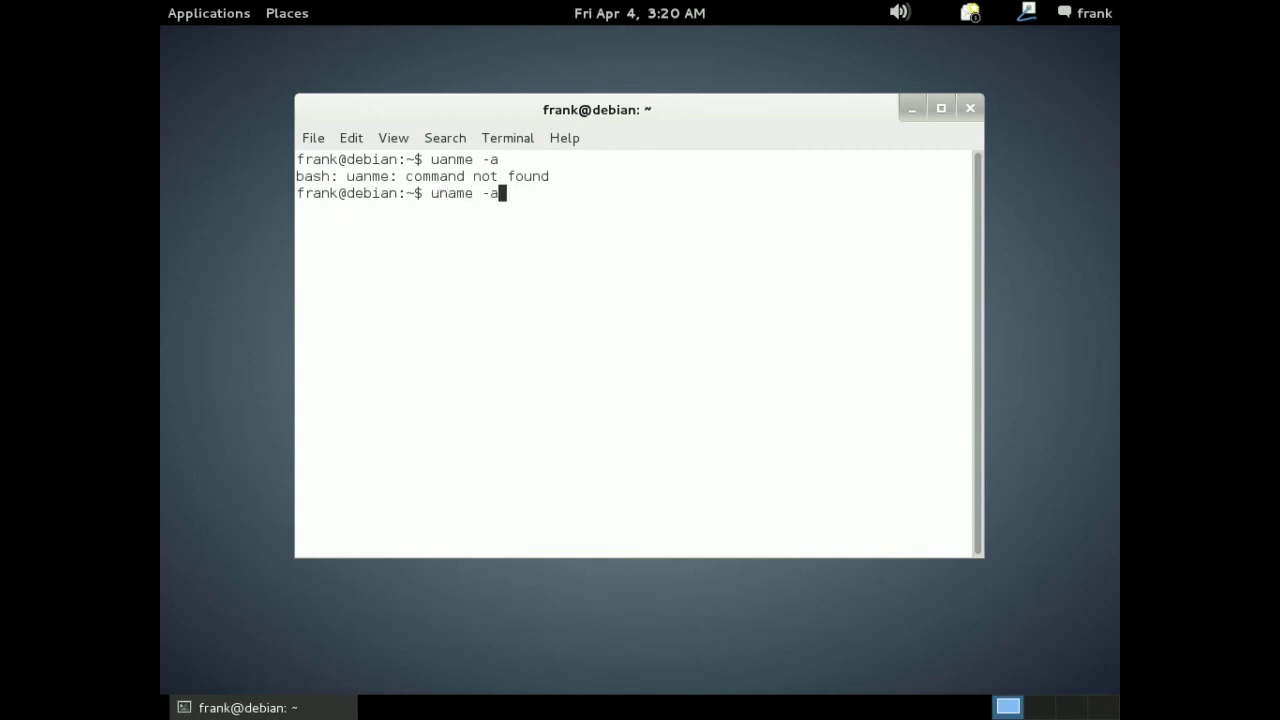
pyautogui.press('Return')
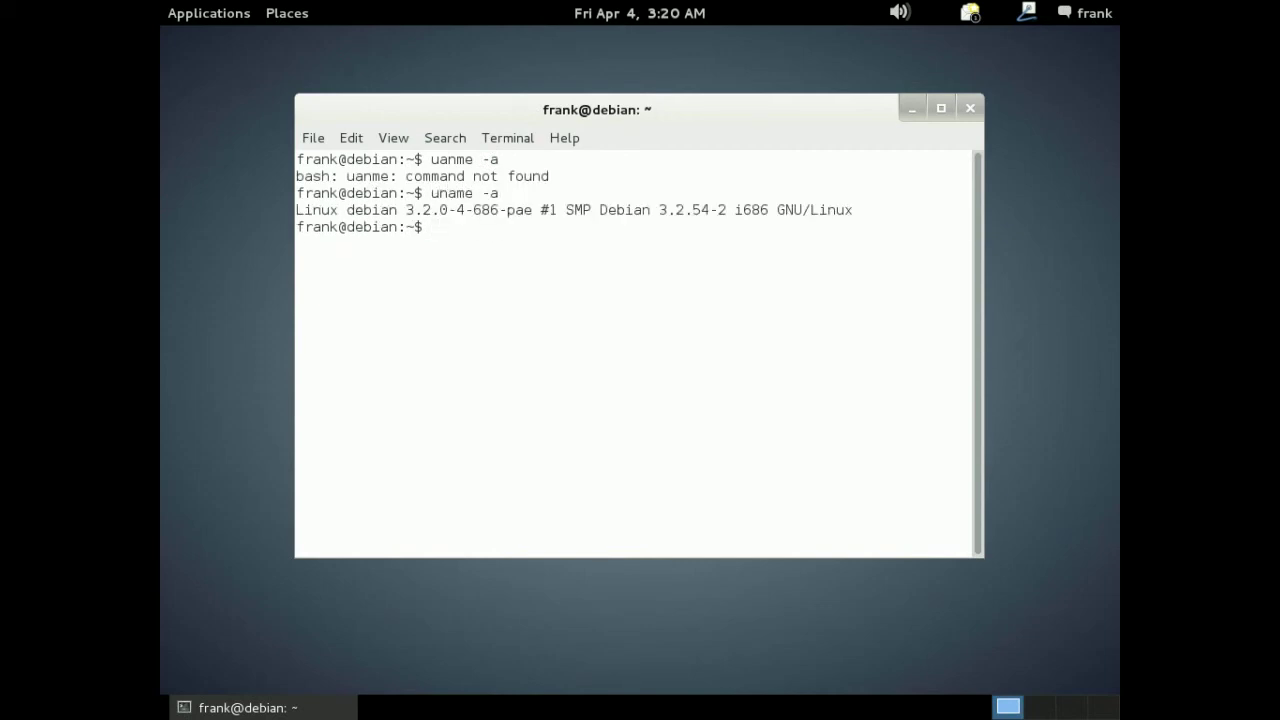
pyautogui.write('ls')
pyautogui.press('Return')
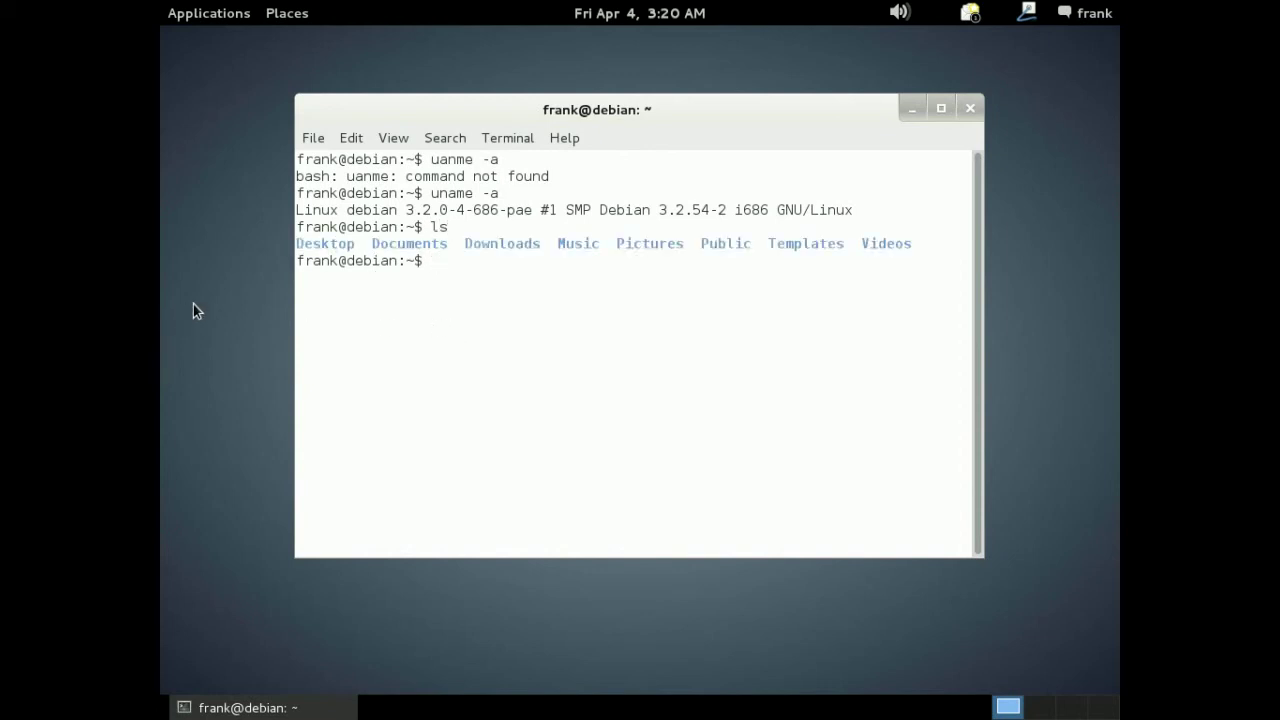
# Examine the installed applications in each category, from Accessories and Games through System Tools to Universal Access
pyautogui.click(208, 13)
pyautogui.moveTo(230, 39)
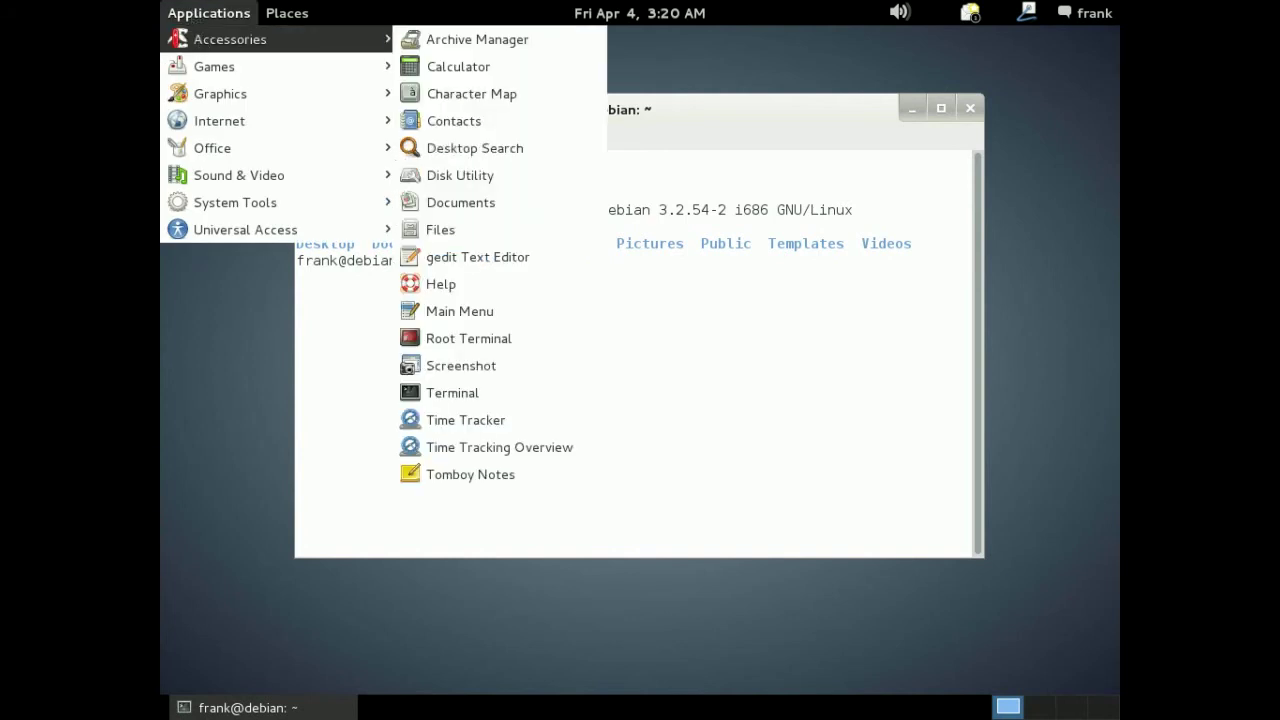
pyautogui.moveTo(214, 66)
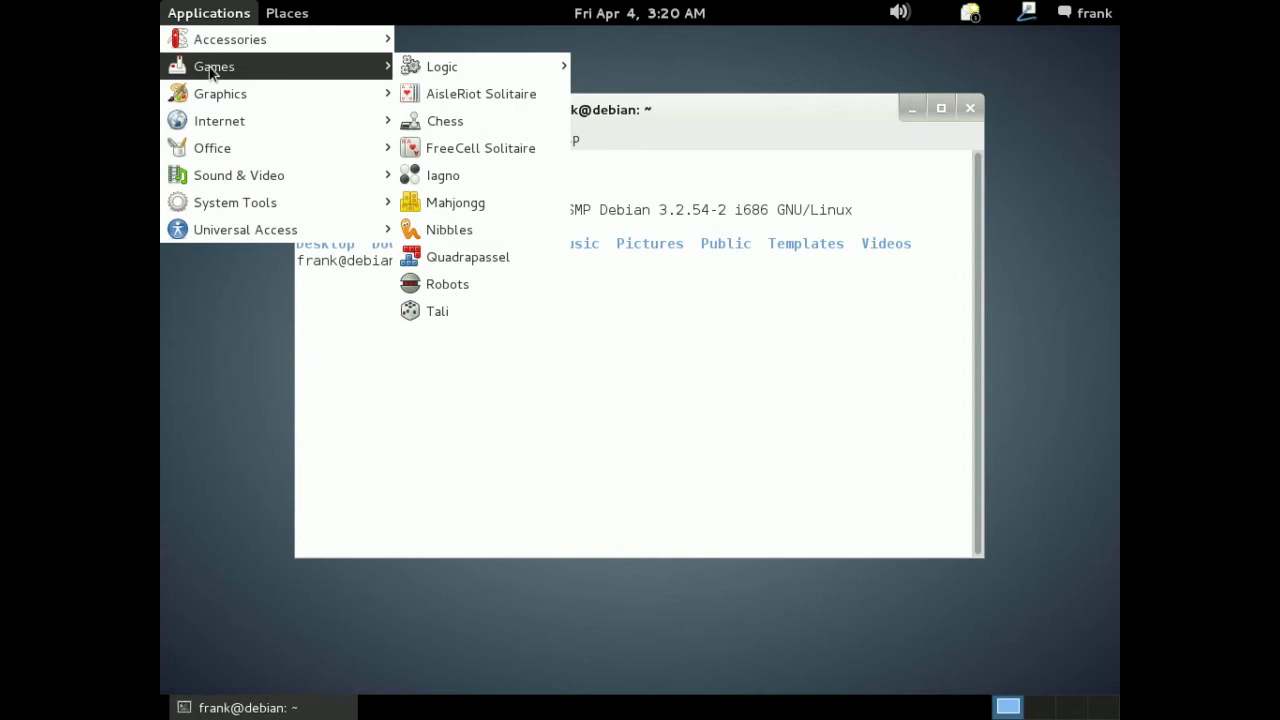
pyautogui.moveTo(211, 92)
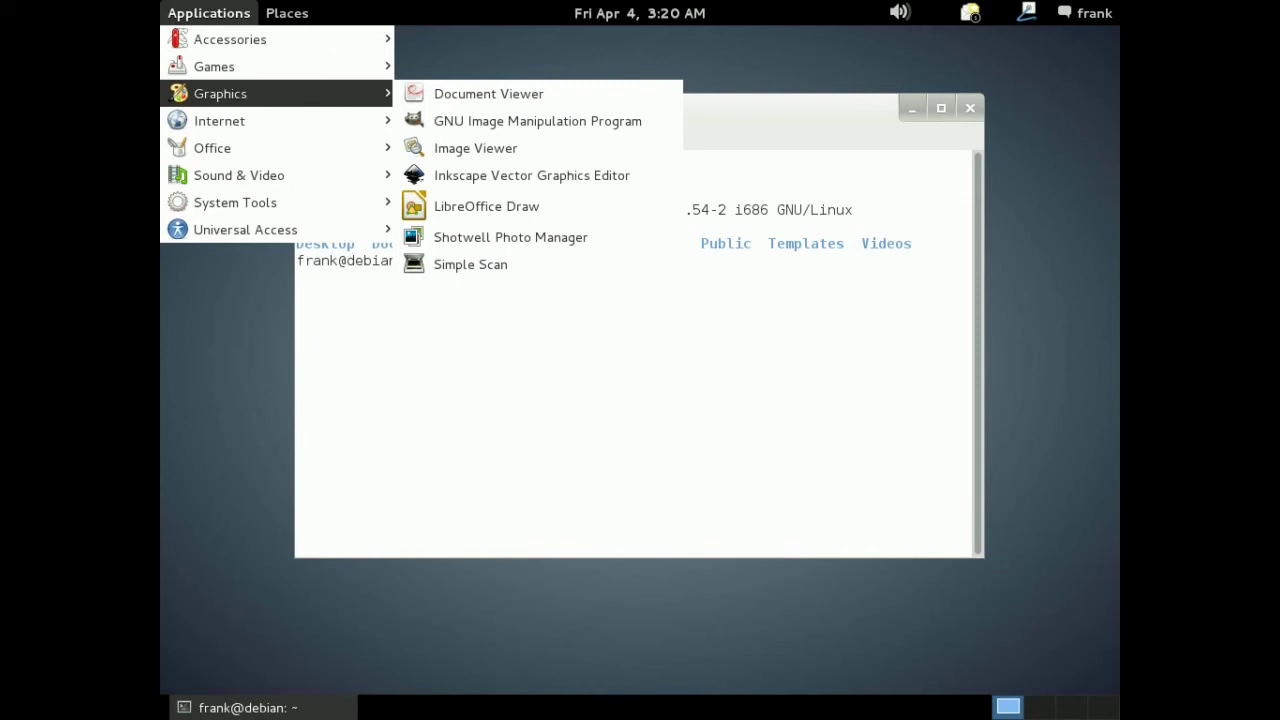
pyautogui.moveTo(222, 118)
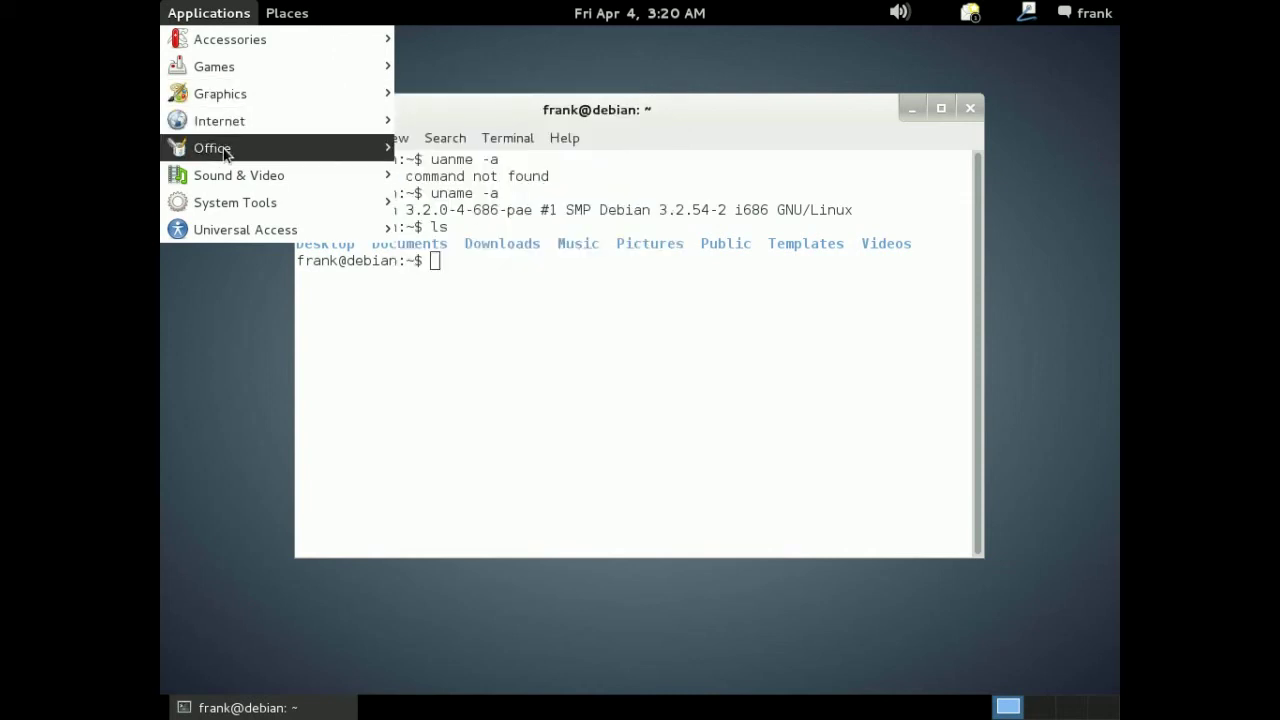
pyautogui.moveTo(223, 148)
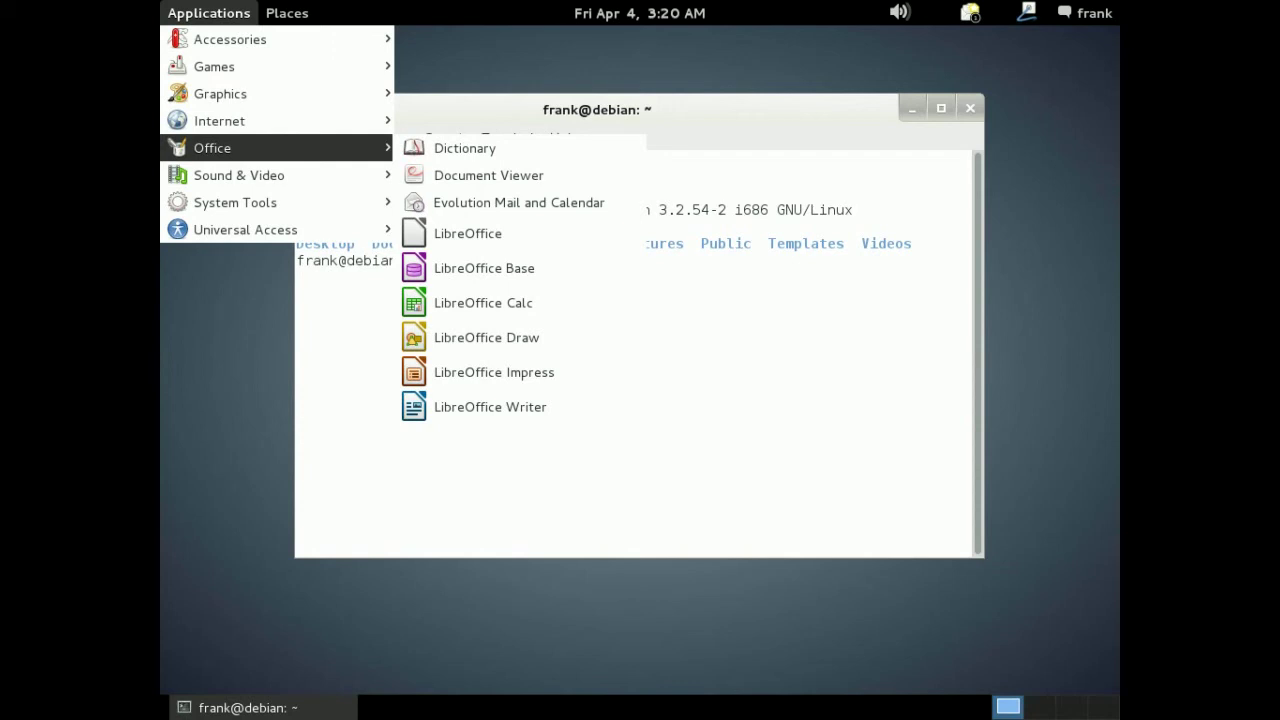
pyautogui.moveTo(230, 172)
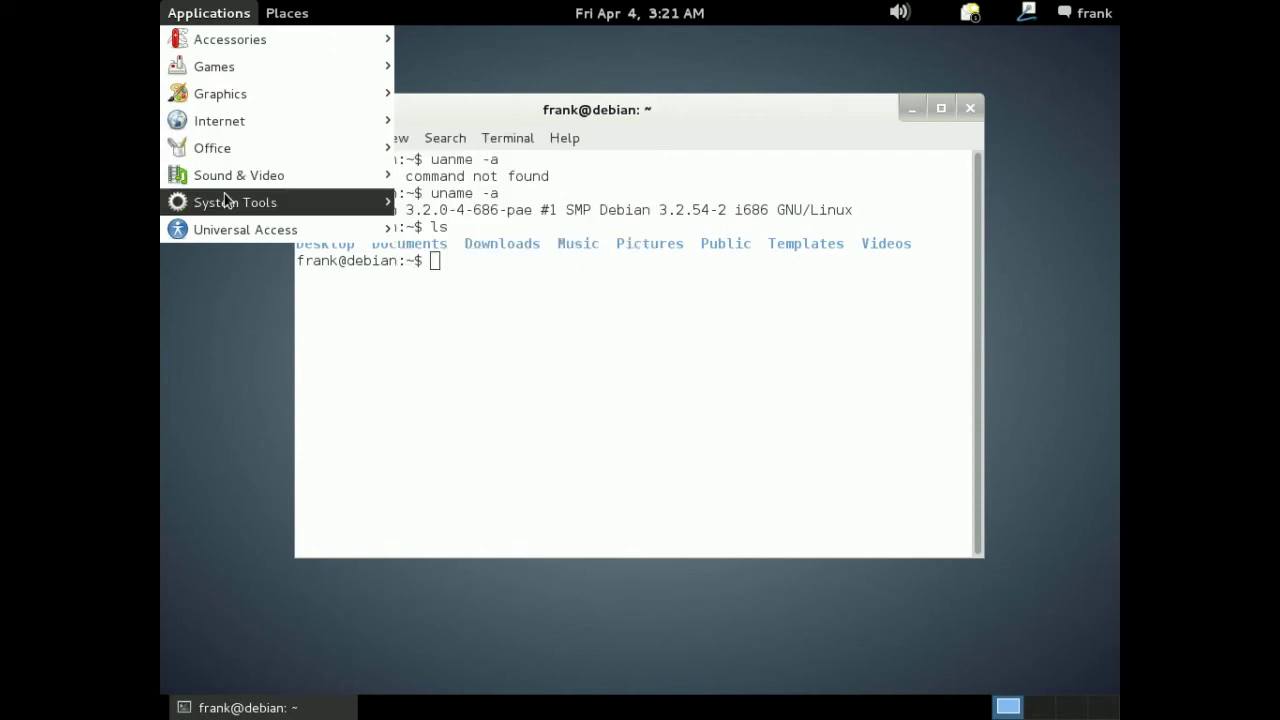
pyautogui.moveTo(230, 202)
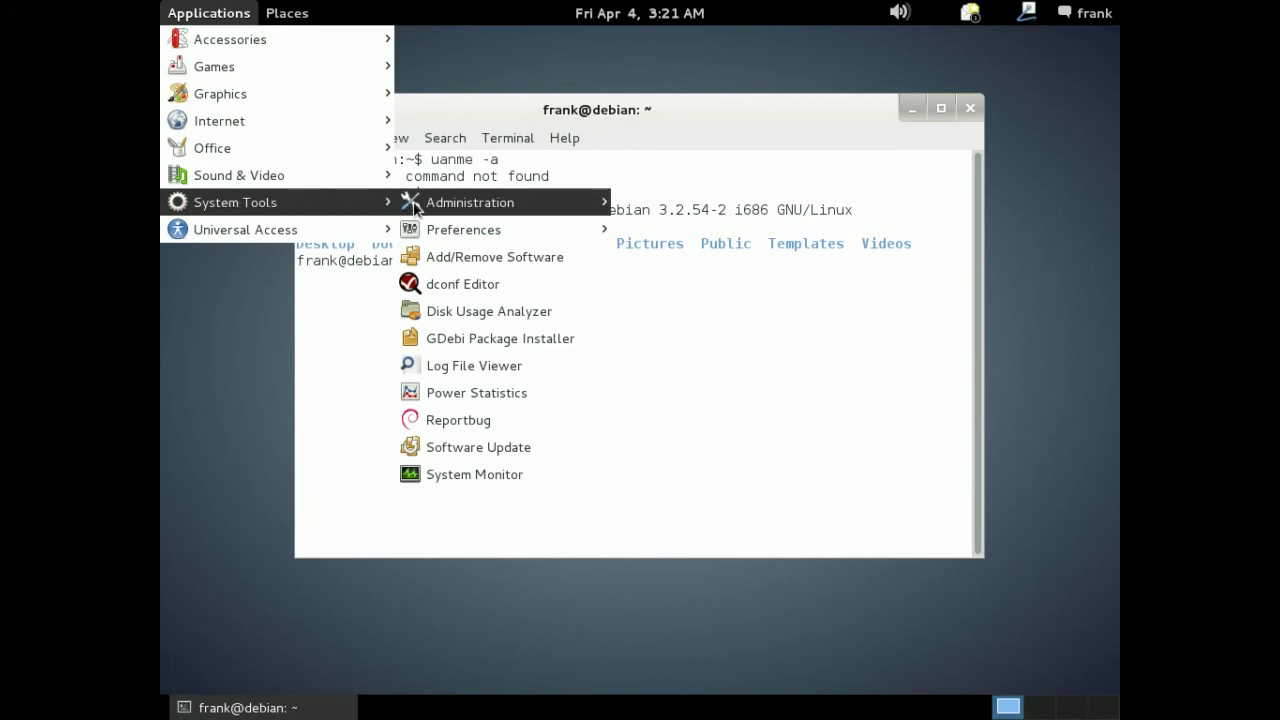
pyautogui.moveTo(430, 202)
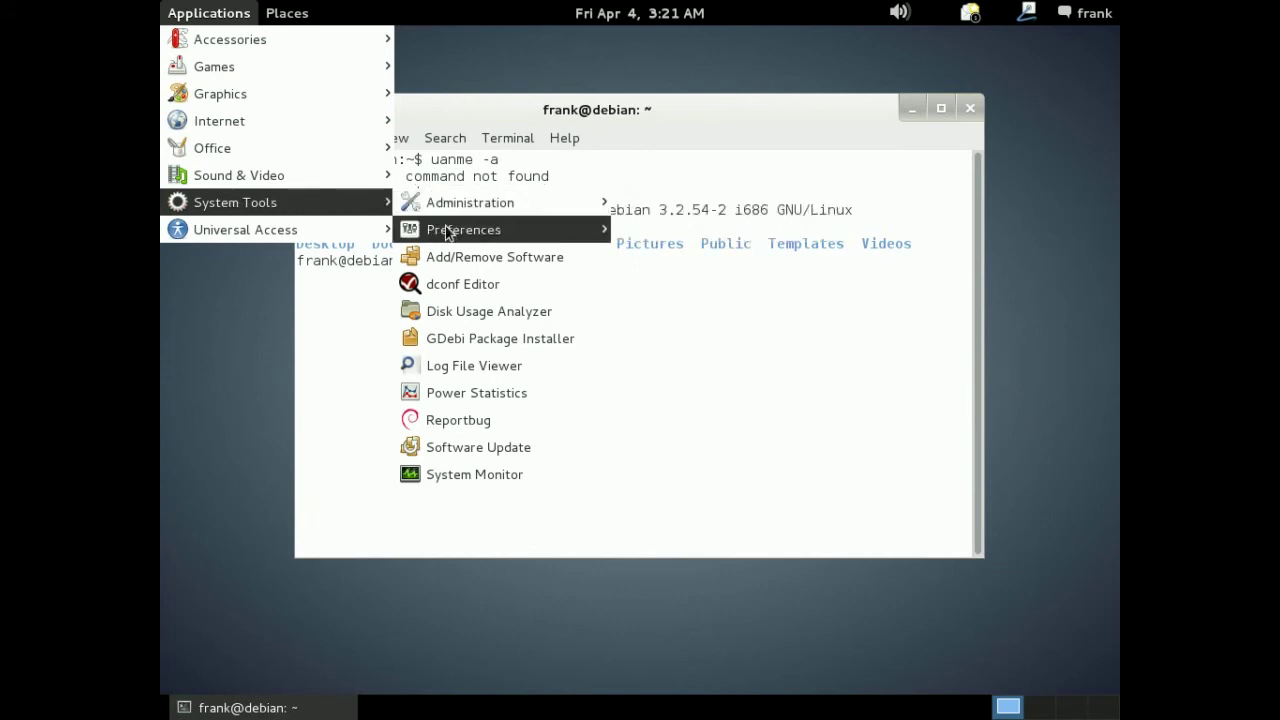
pyautogui.moveTo(440, 228)
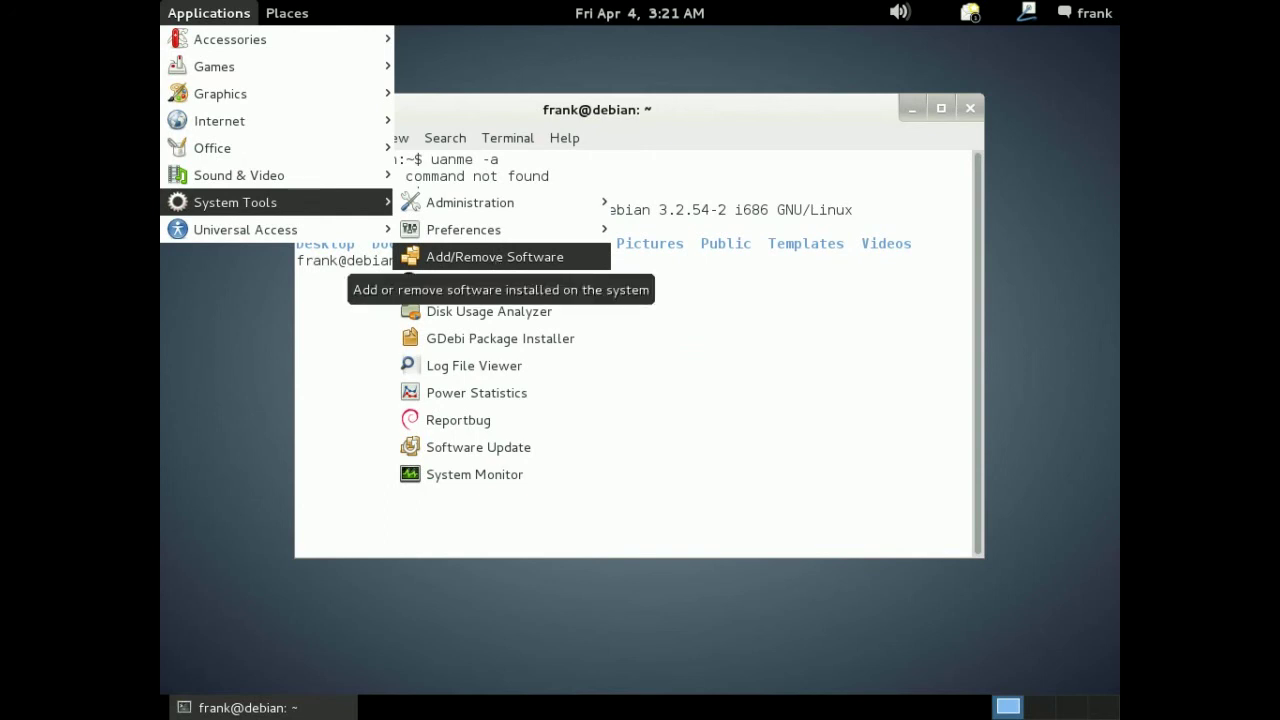
pyautogui.moveTo(370, 230)
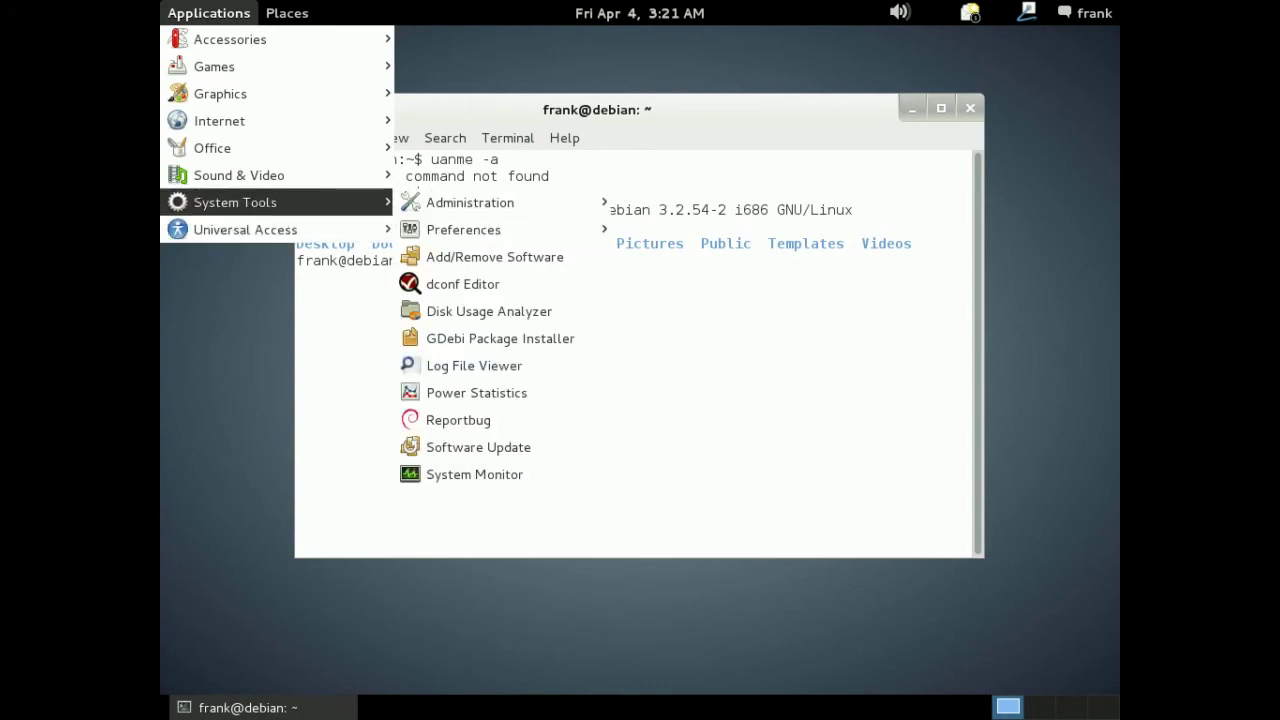
pyautogui.moveTo(247, 232)
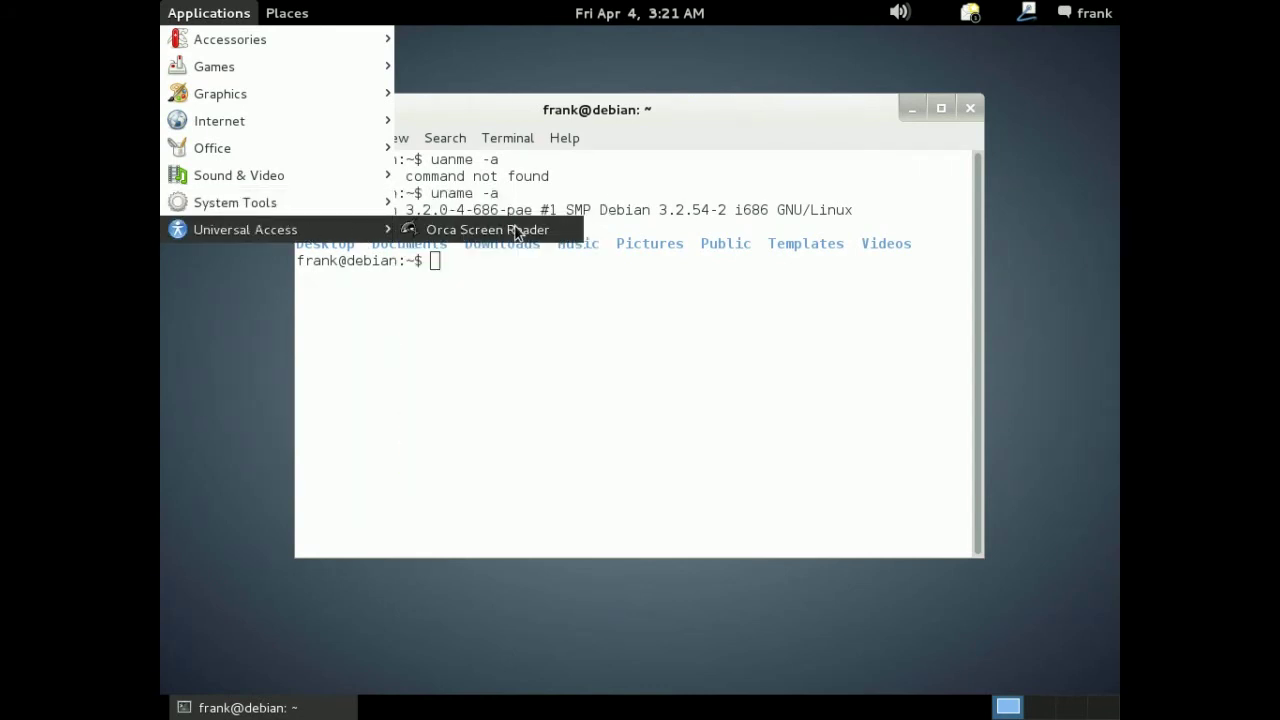
pyautogui.click(1062, 233)
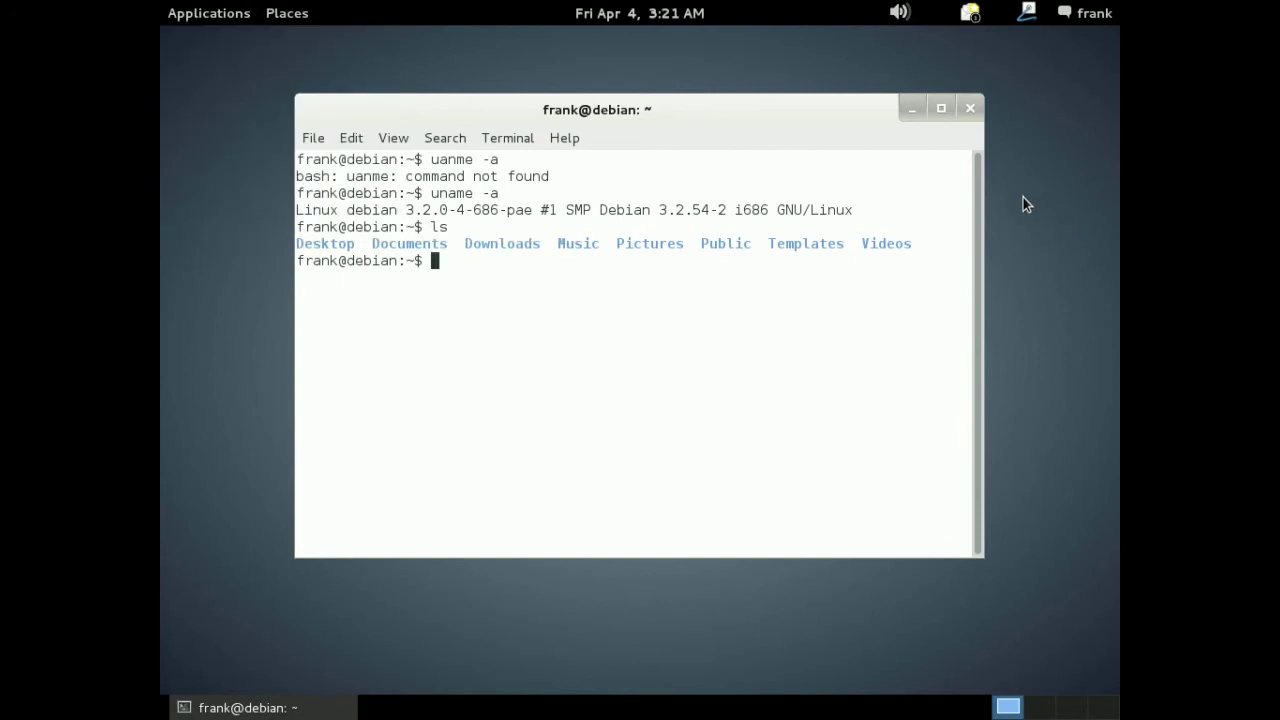
# Minimize the terminal and review the folder, computer and network locations offered under Places
pyautogui.click(912, 108)
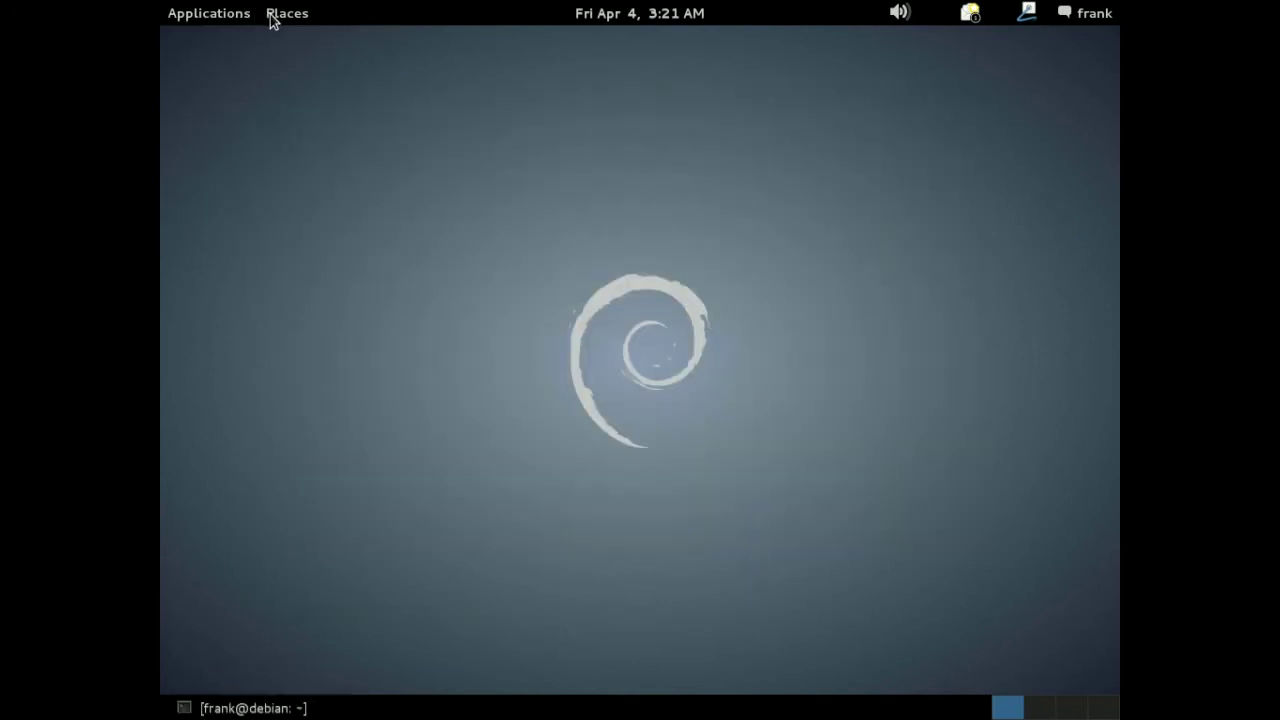
pyautogui.click(272, 18)
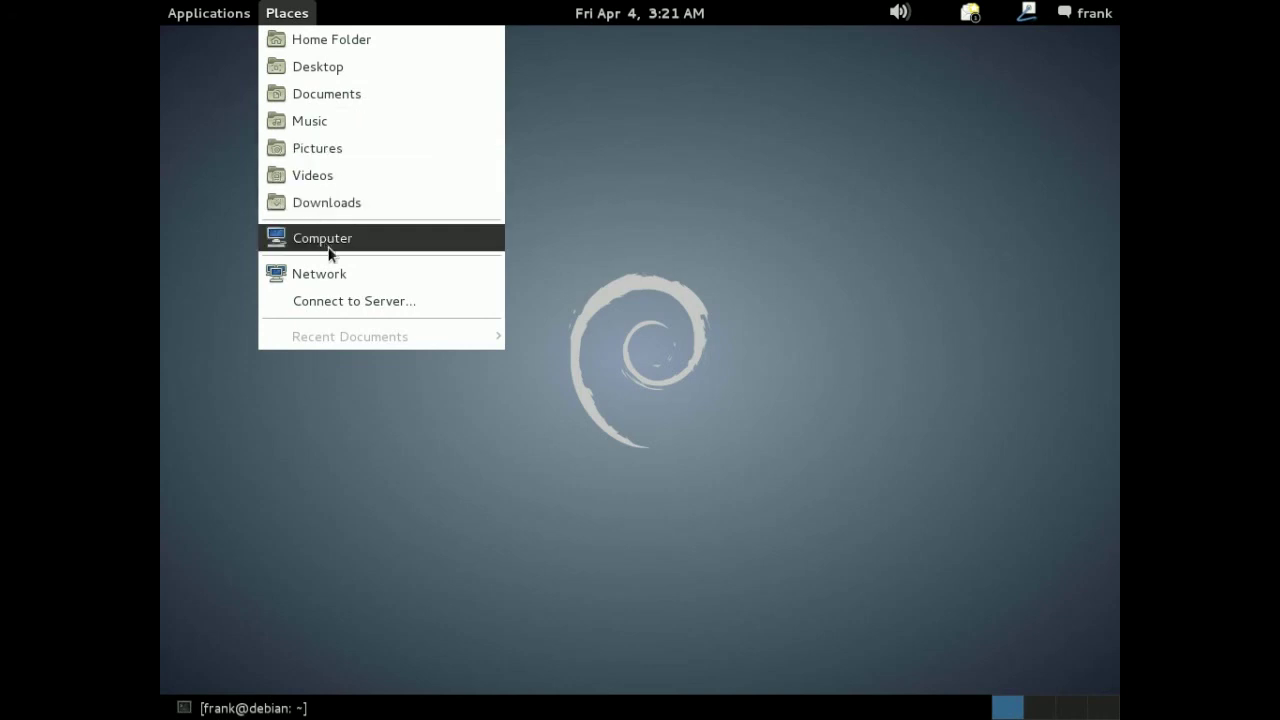
pyautogui.click(674, 256)
# Launch Archive Manager from the accessories and minimize its window
pyautogui.click(209, 13)
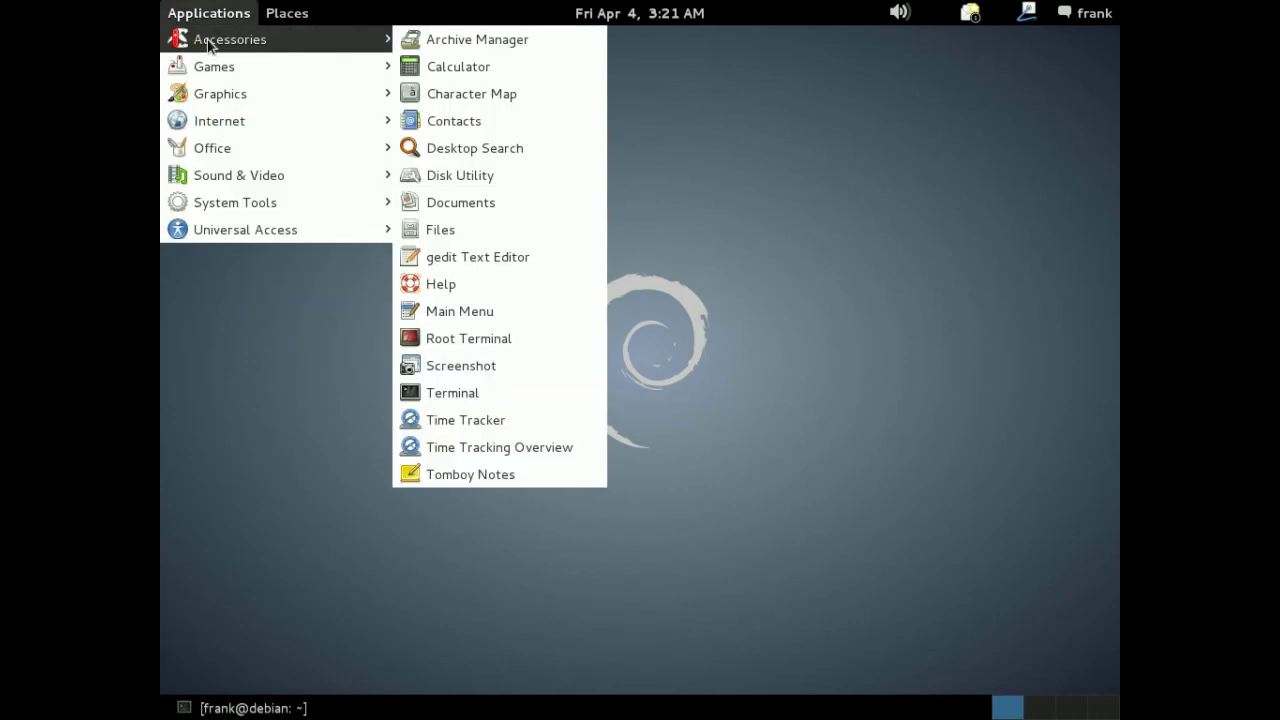
pyautogui.click(463, 39)
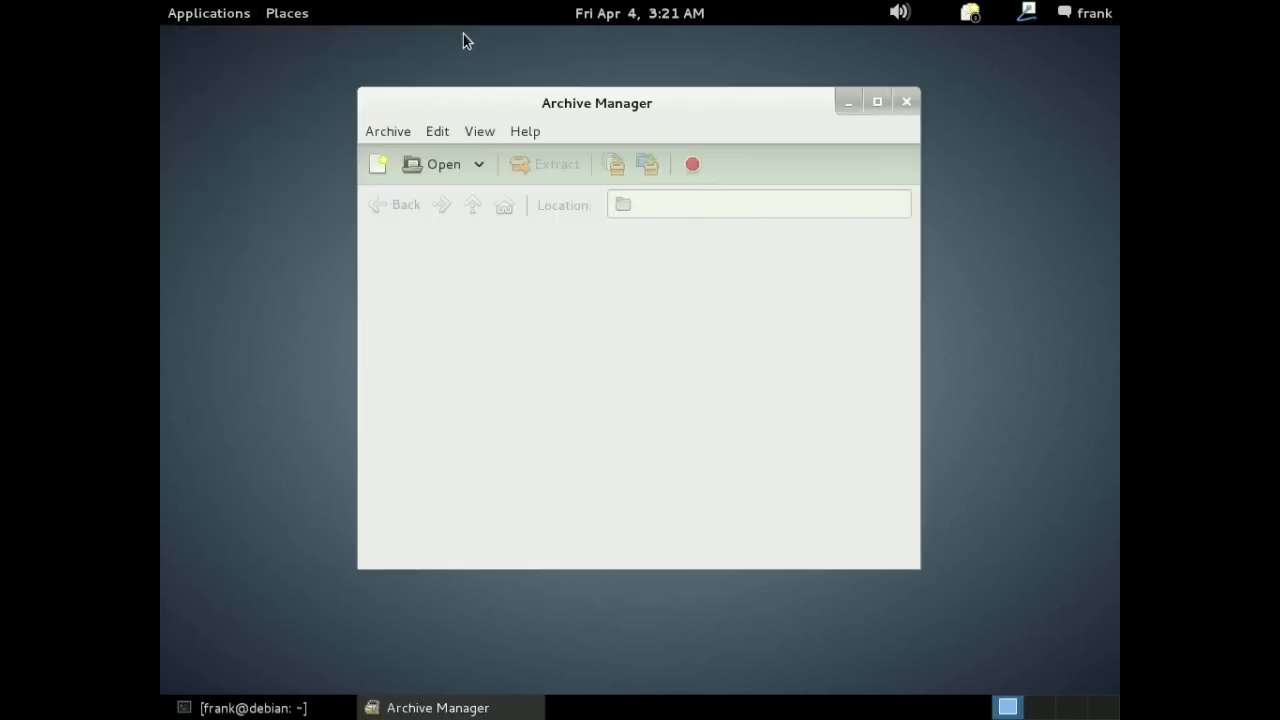
pyautogui.click(848, 101)
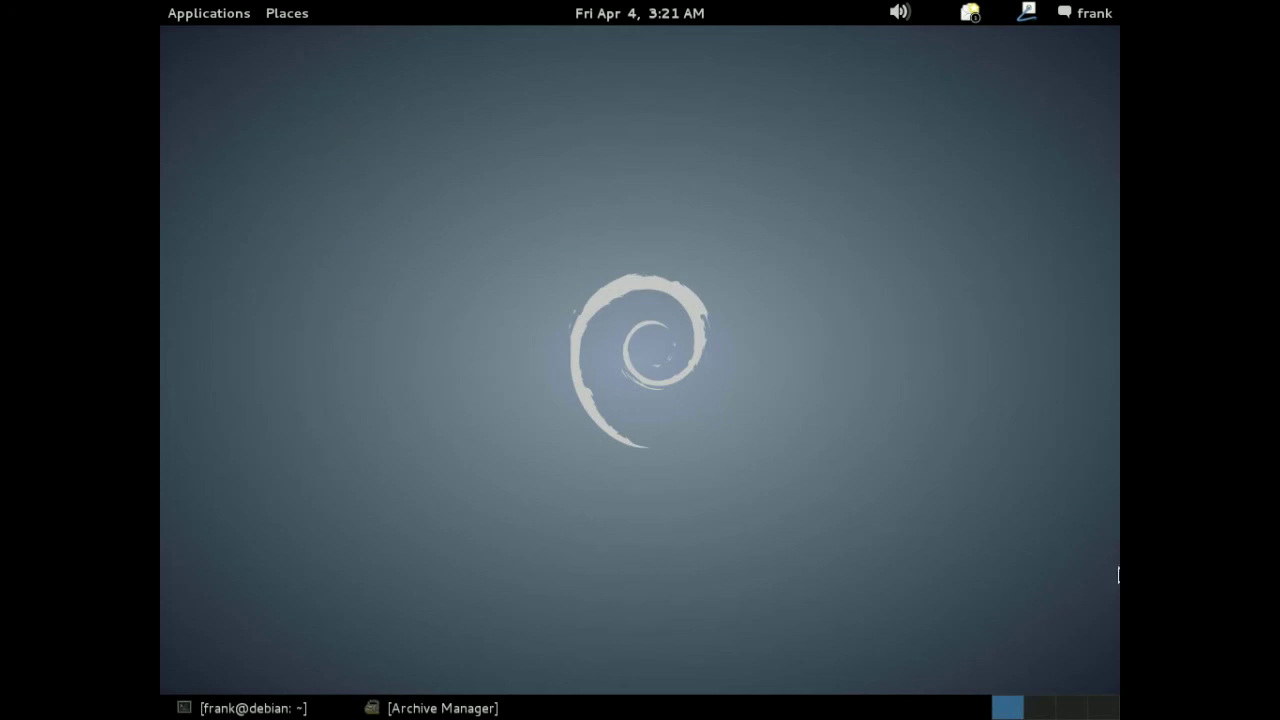
# Switch to the second workspace and open the Files manager there
pyautogui.click(1045, 707)
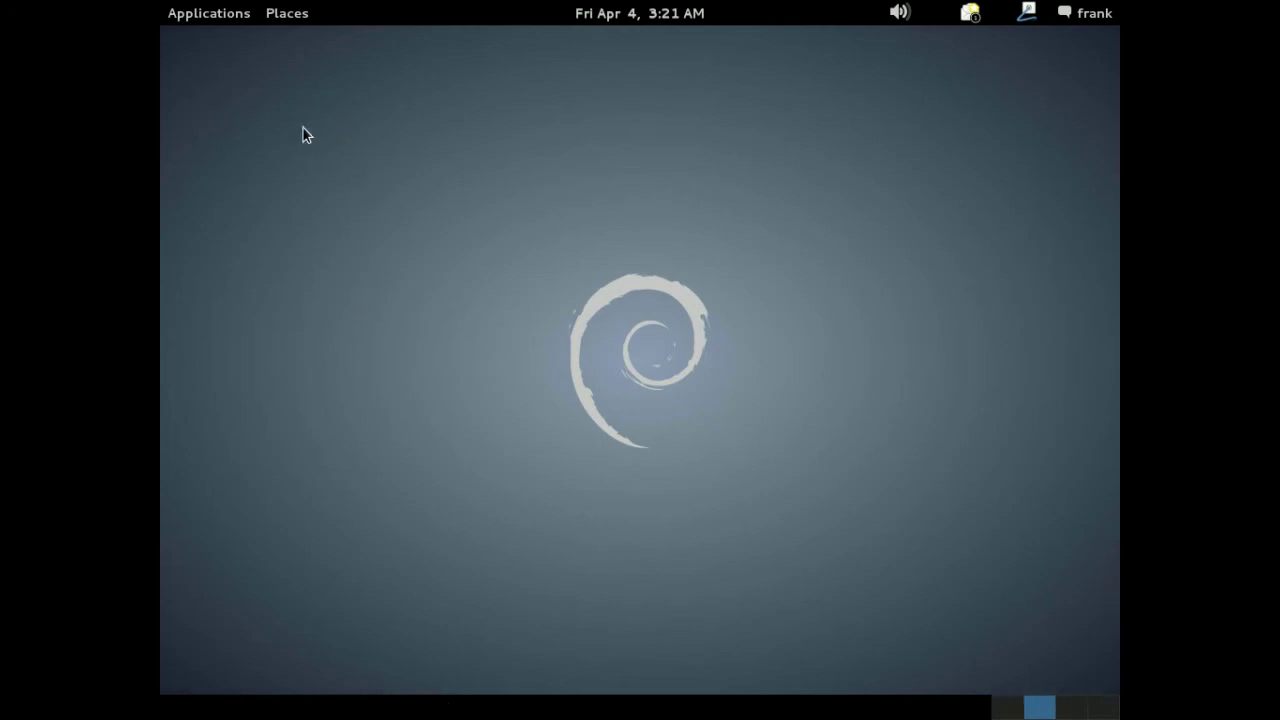
pyautogui.click(212, 14)
pyautogui.moveTo(210, 40)
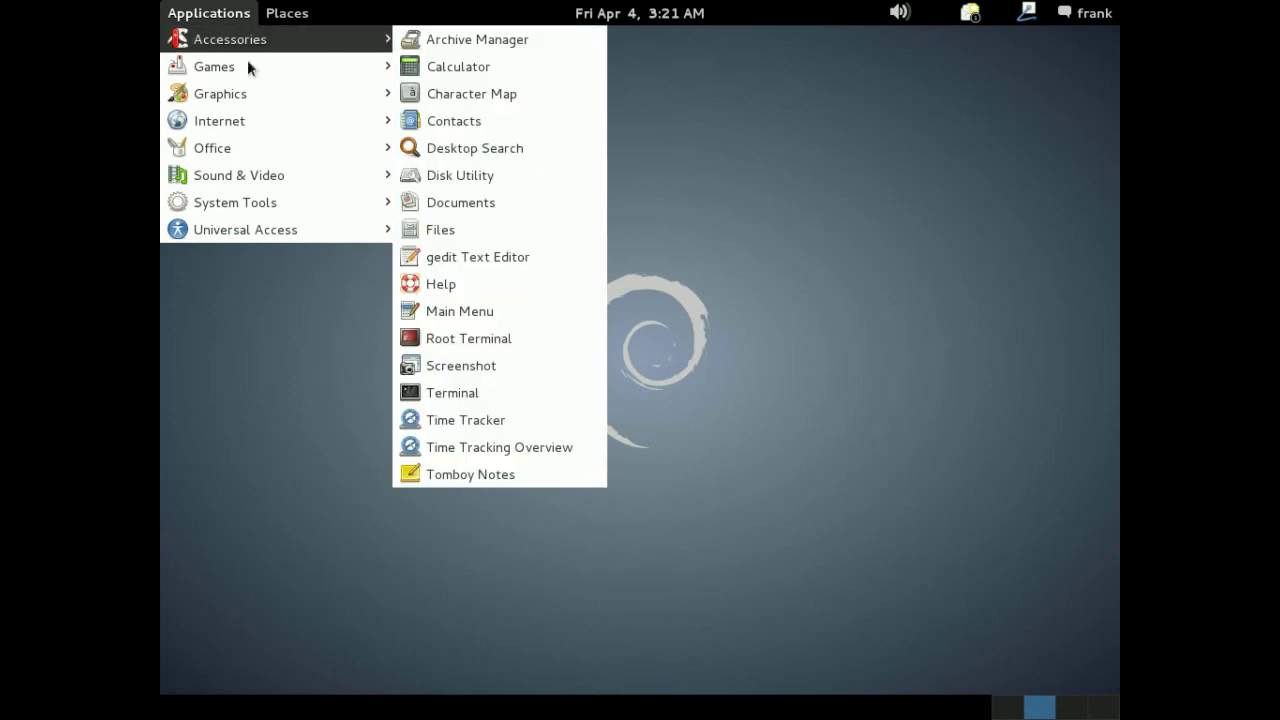
pyautogui.click(422, 229)
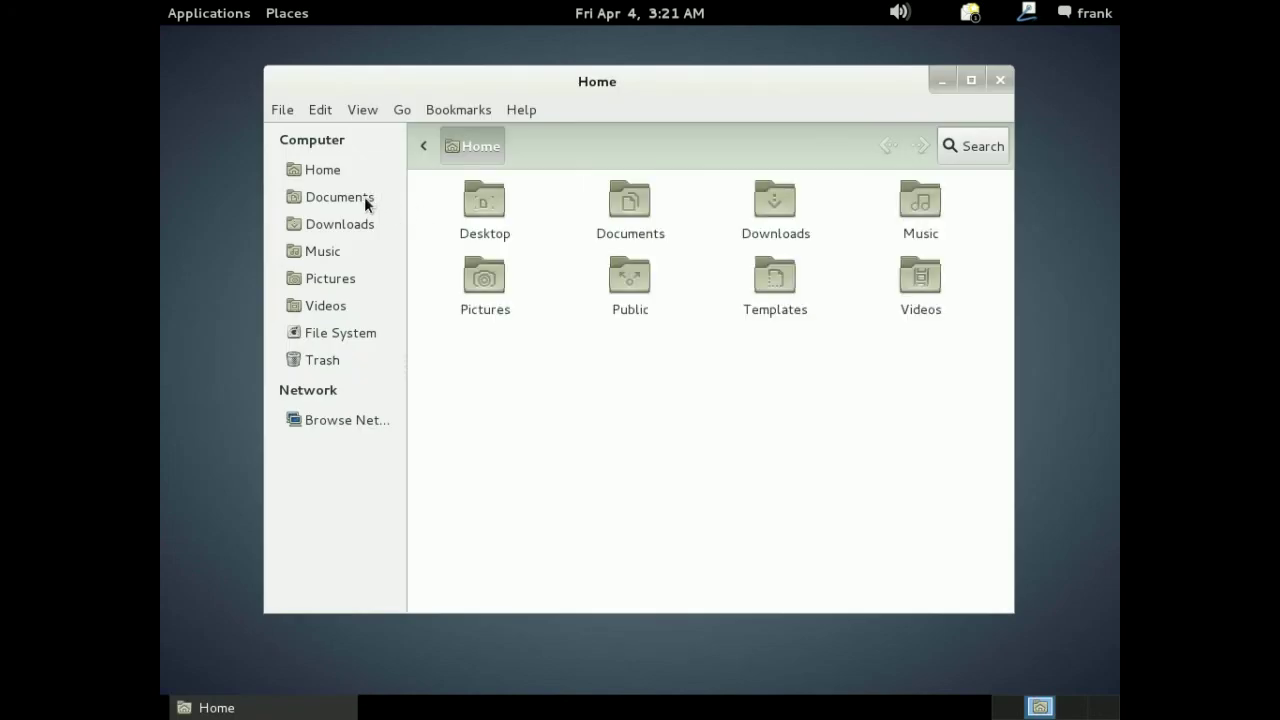
# Browse the Documents, network, File System, Videos, Pictures, Music and Downloads locations in the file manager
pyautogui.click(347, 197)
pyautogui.click(326, 419)
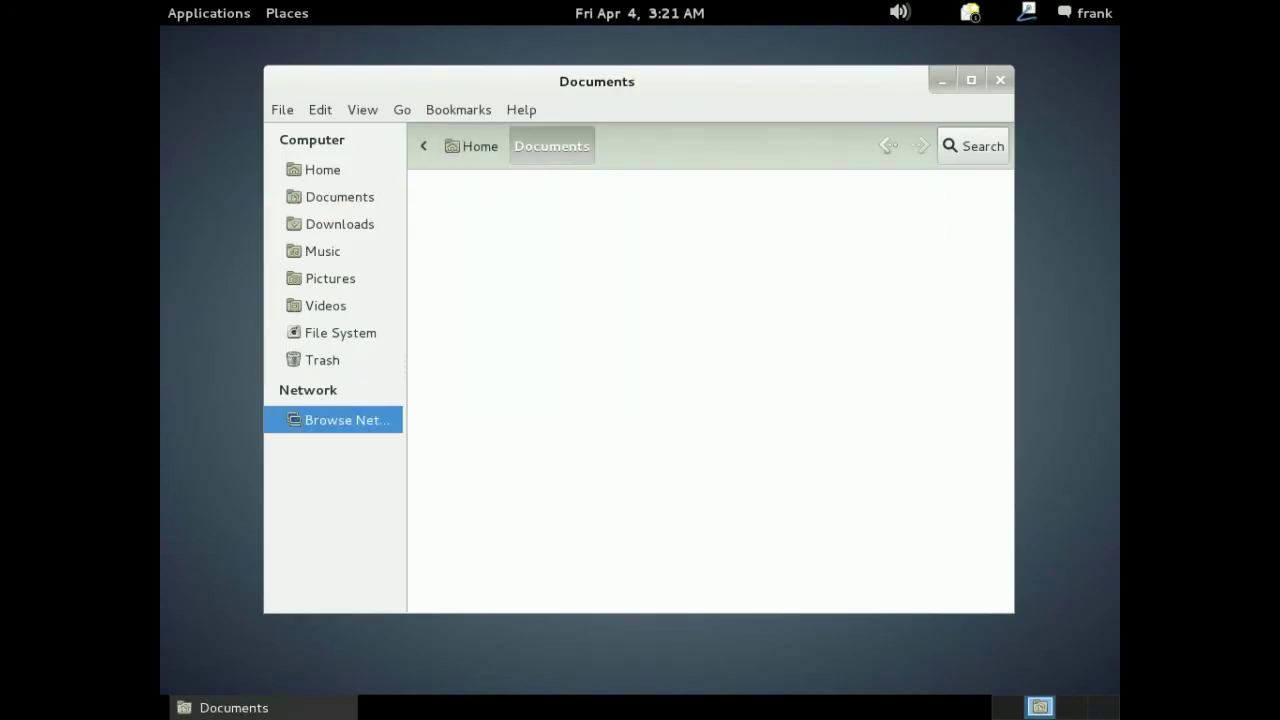
pyautogui.click(316, 333)
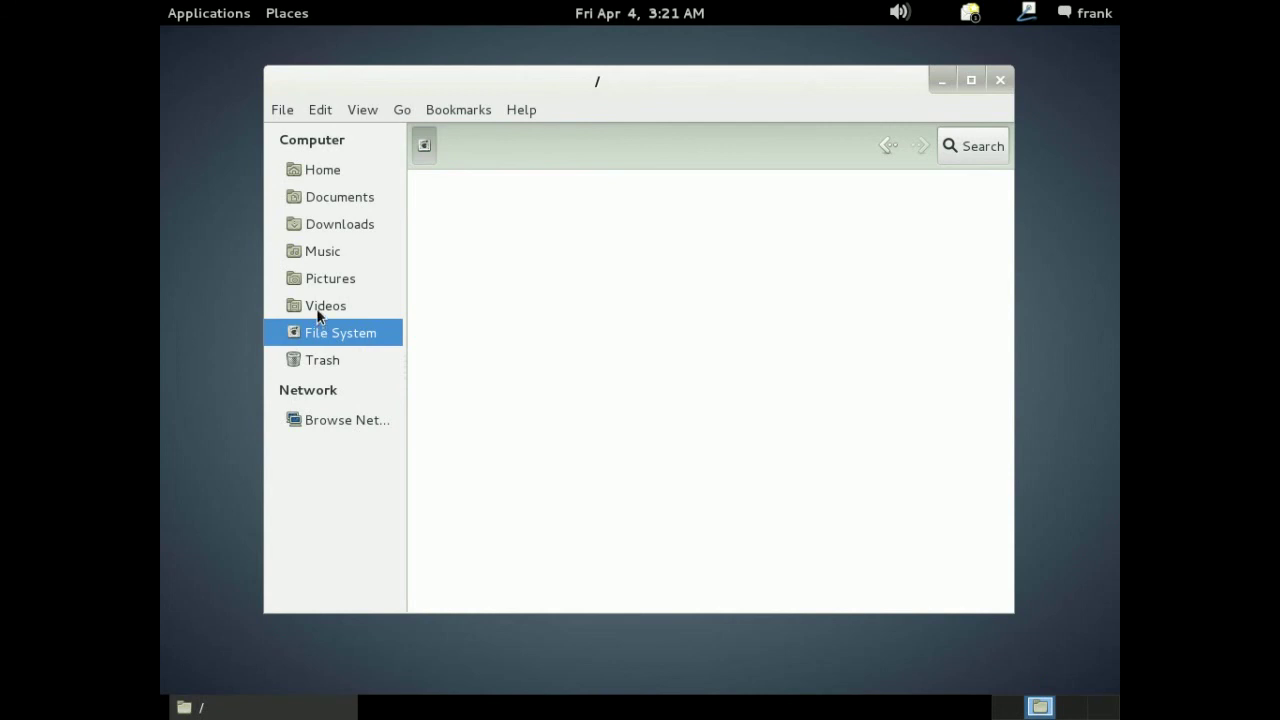
pyautogui.click(317, 309)
pyautogui.click(320, 280)
pyautogui.click(320, 253)
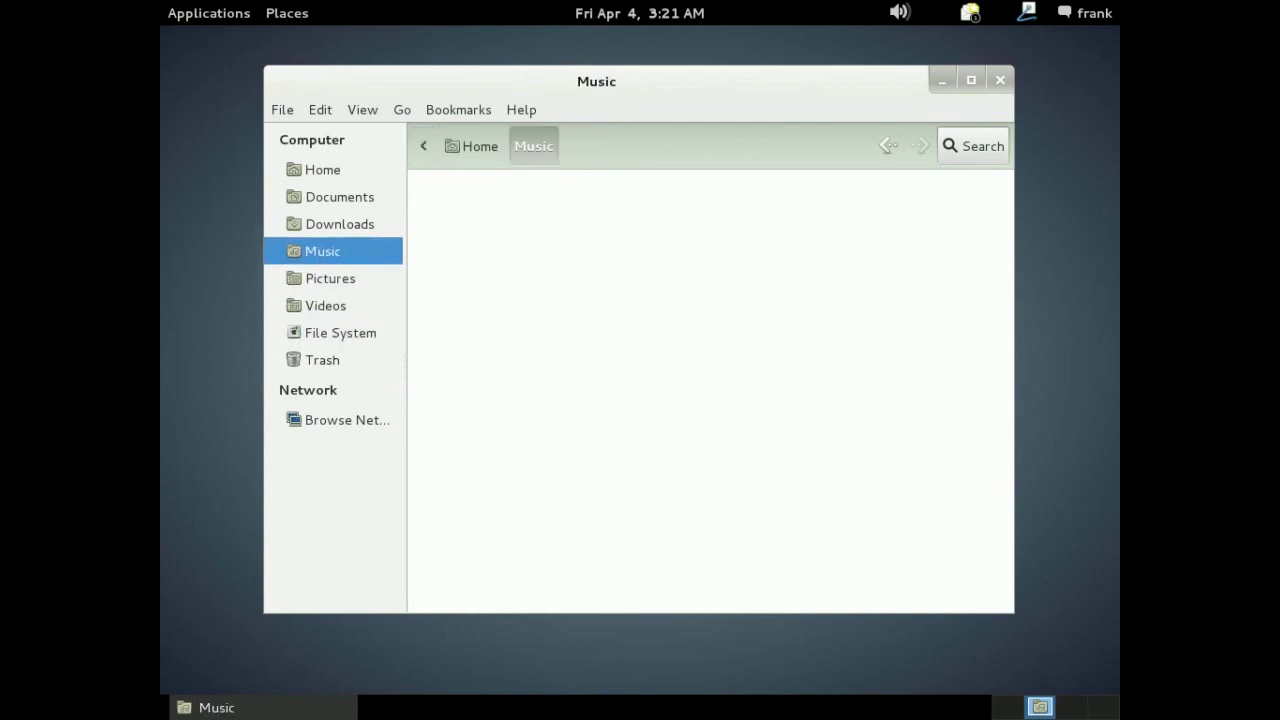
pyautogui.click(335, 225)
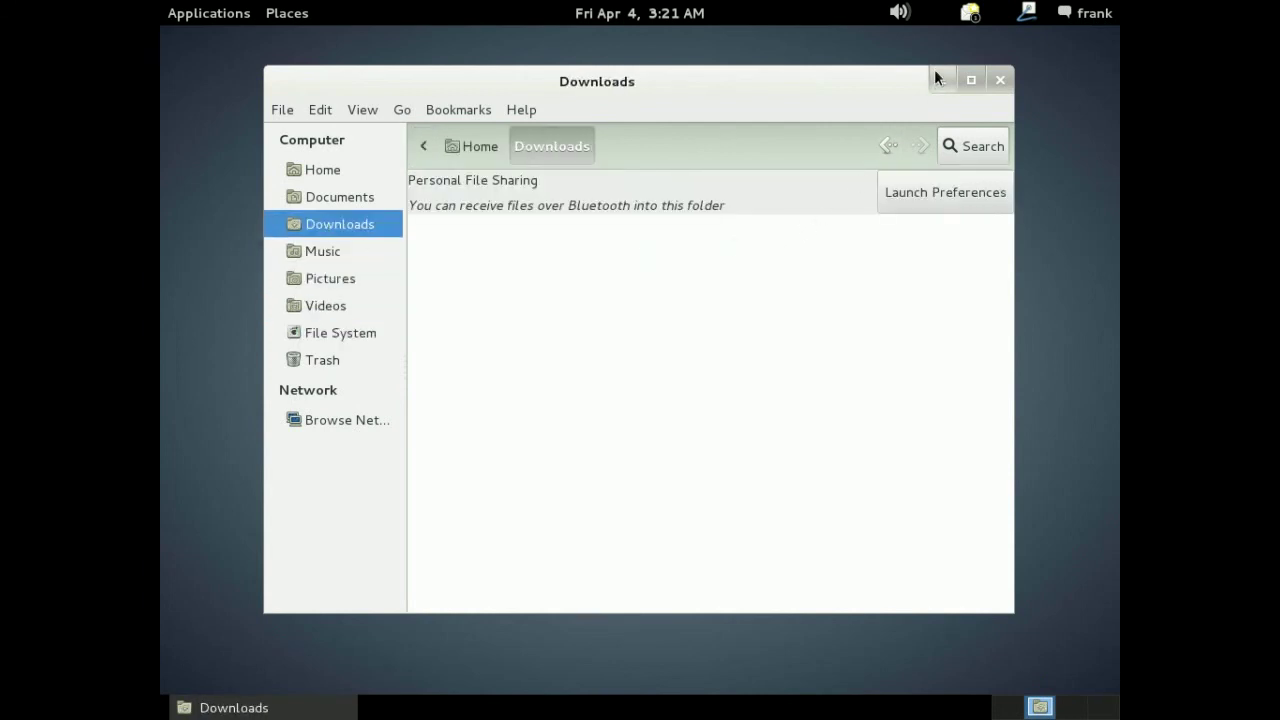
# Review the Administration and Preferences entries among the System Tools applications and open System Settings
pyautogui.click(197, 14)
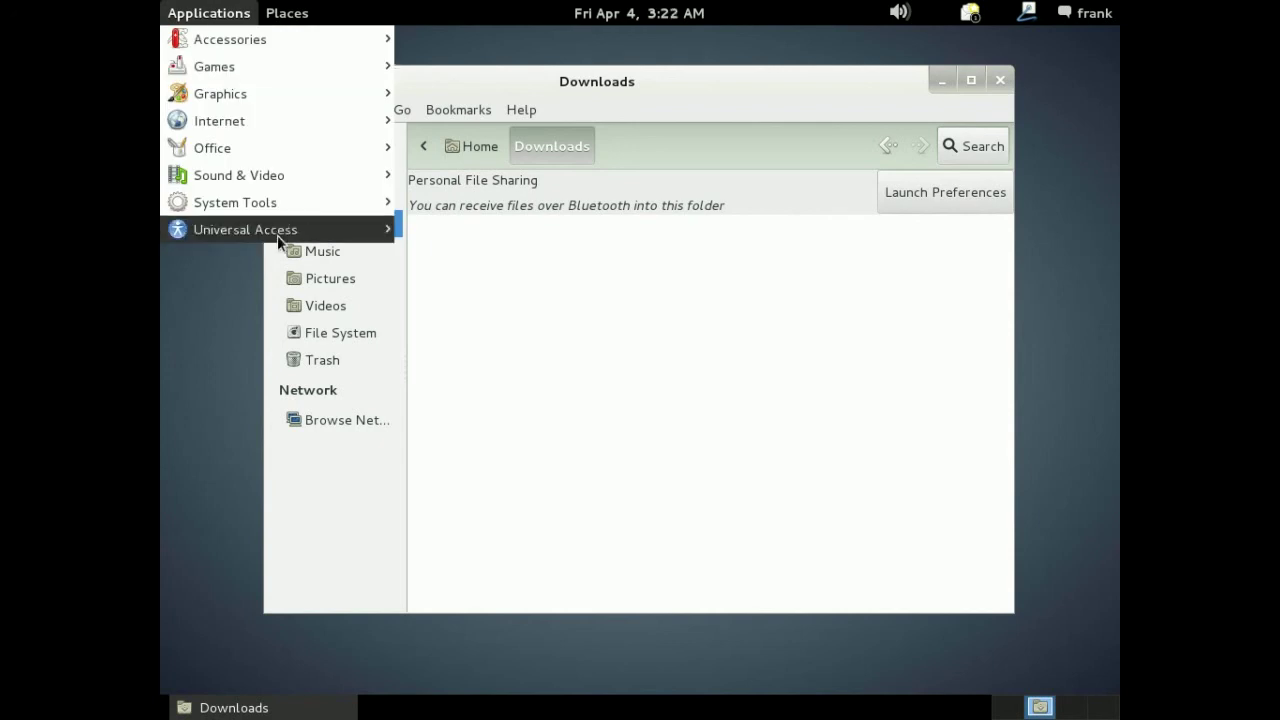
pyautogui.moveTo(277, 202)
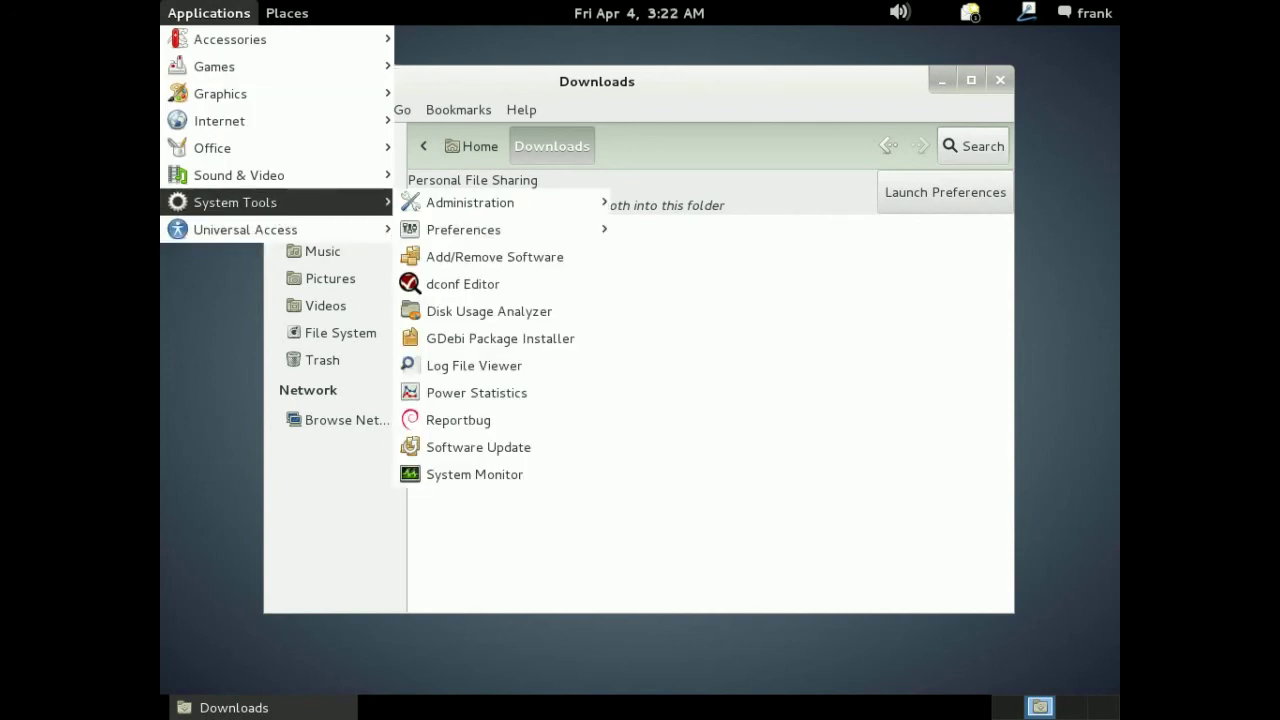
pyautogui.moveTo(470, 202)
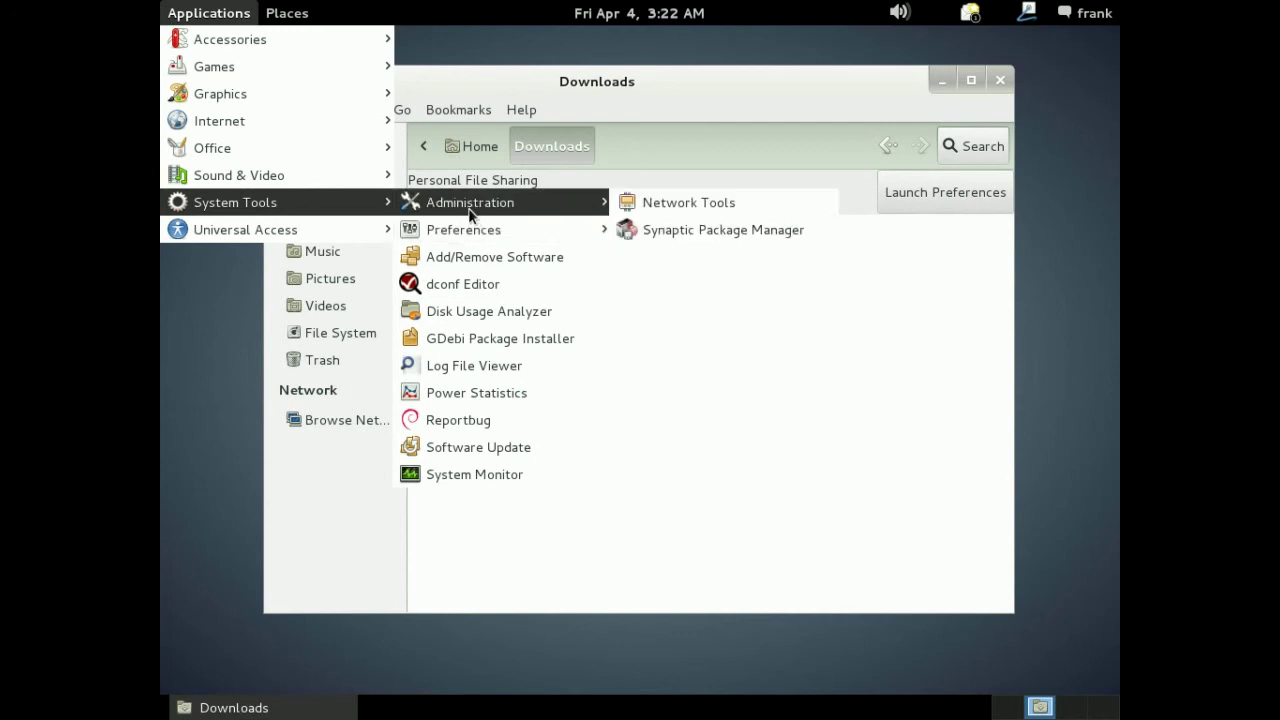
pyautogui.moveTo(470, 229)
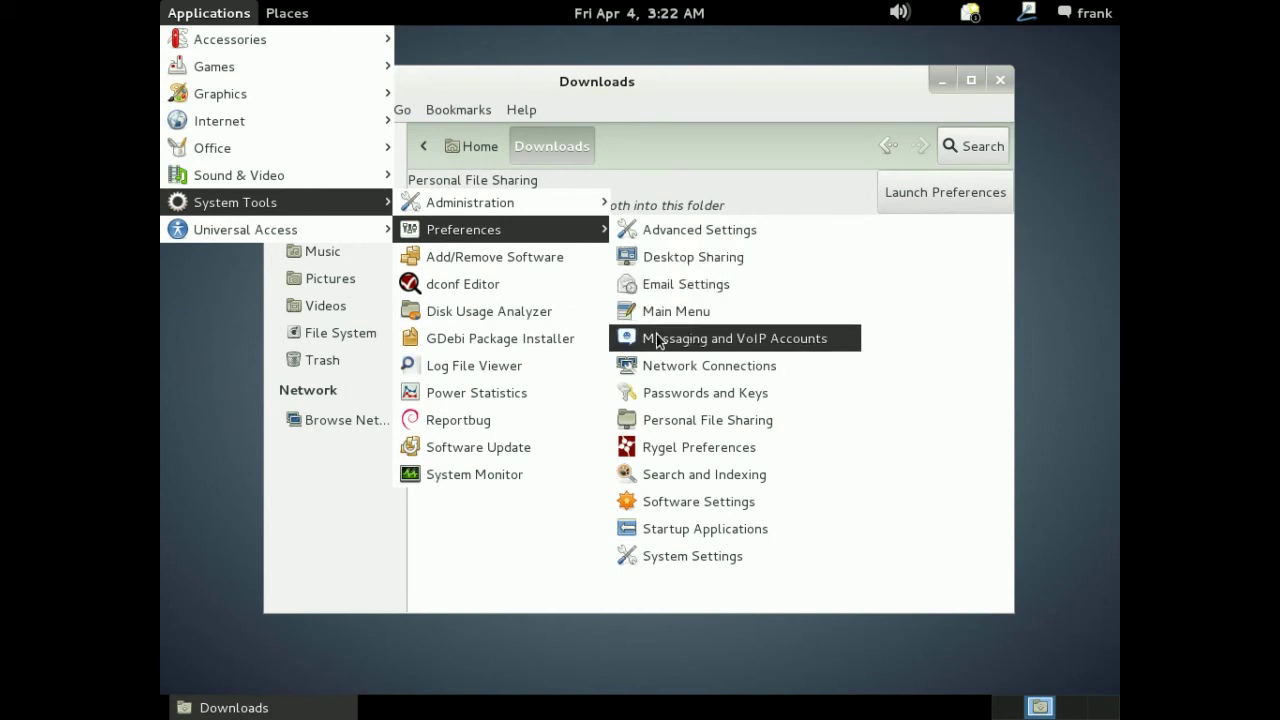
pyautogui.click(740, 556)
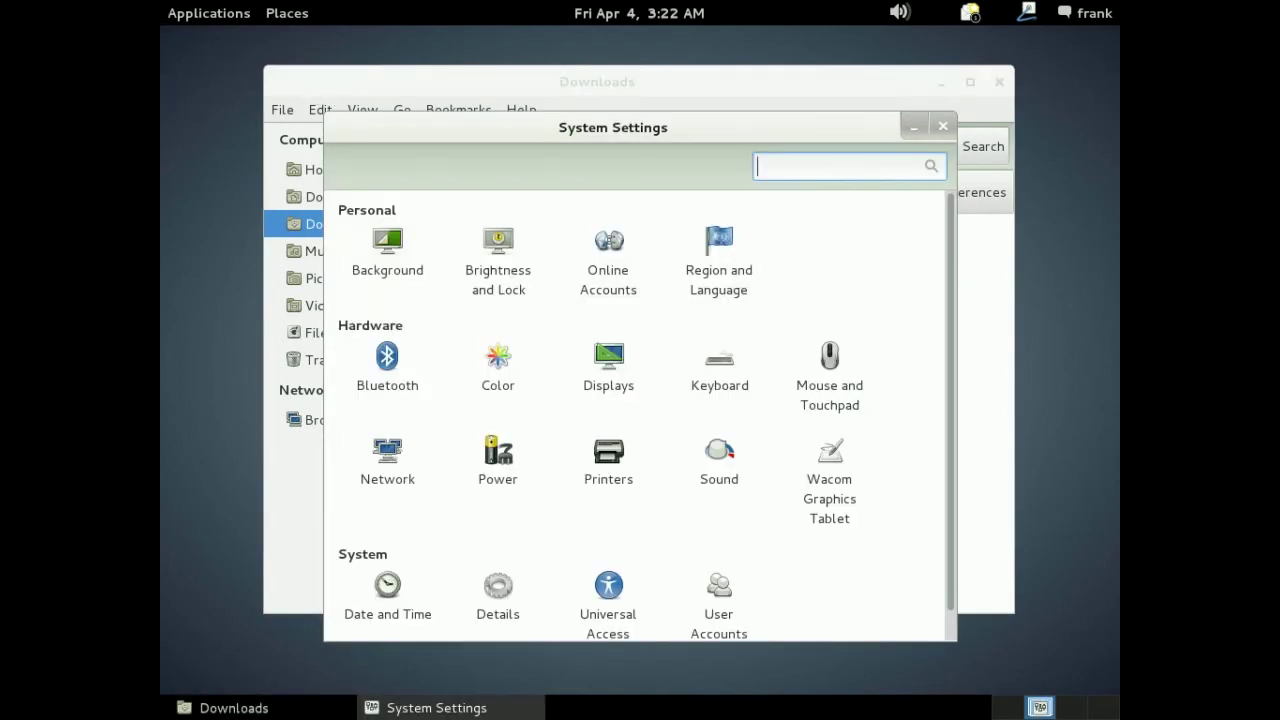
# Try the Debian, Sundown Dunes, Foot Fall and Spaceflare Nova wallpapers, set Terraform Blue as the desktop background, and close the settings
pyautogui.click(388, 255)
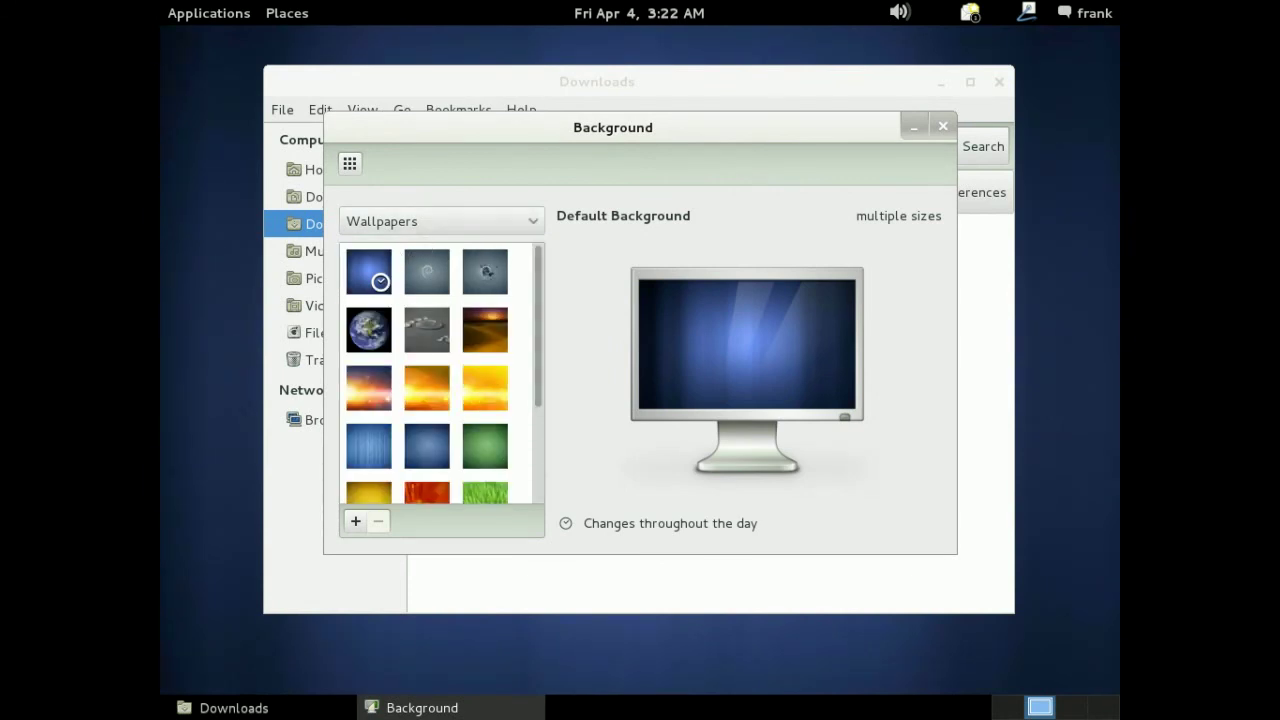
pyautogui.click(428, 255)
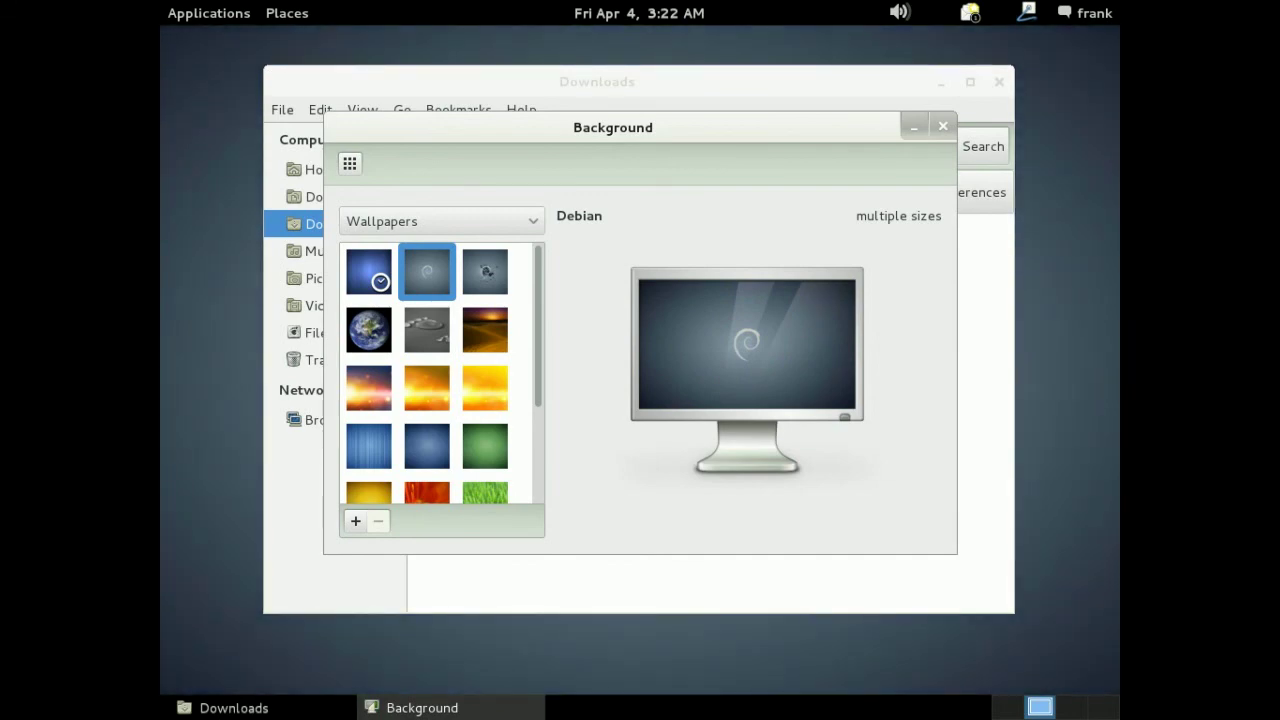
pyautogui.click(485, 272)
pyautogui.click(485, 325)
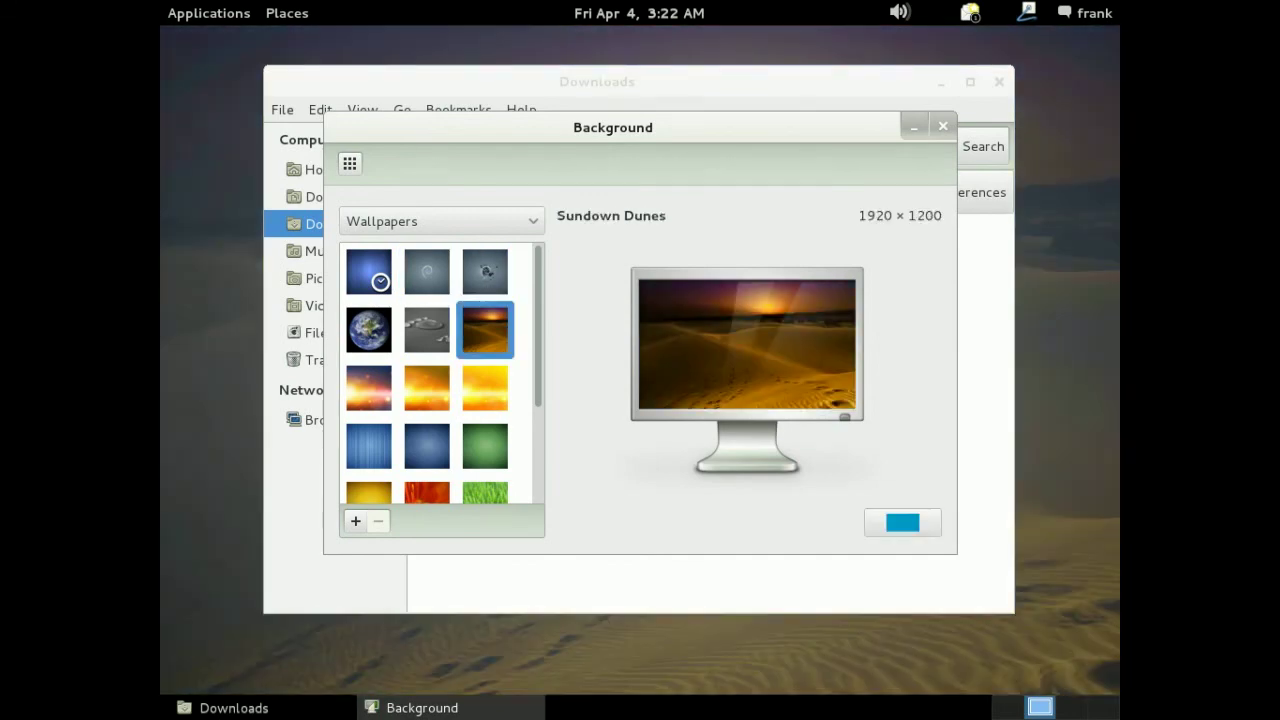
pyautogui.click(438, 330)
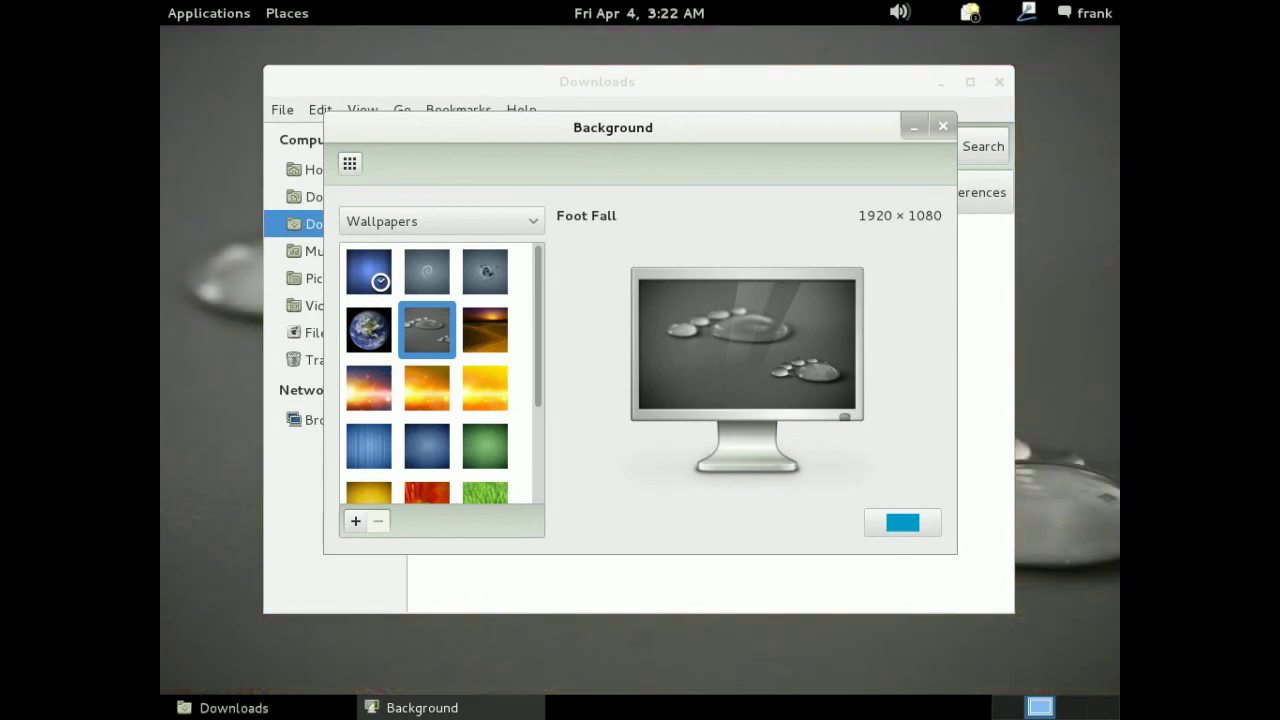
pyautogui.click(369, 387)
pyautogui.click(427, 387)
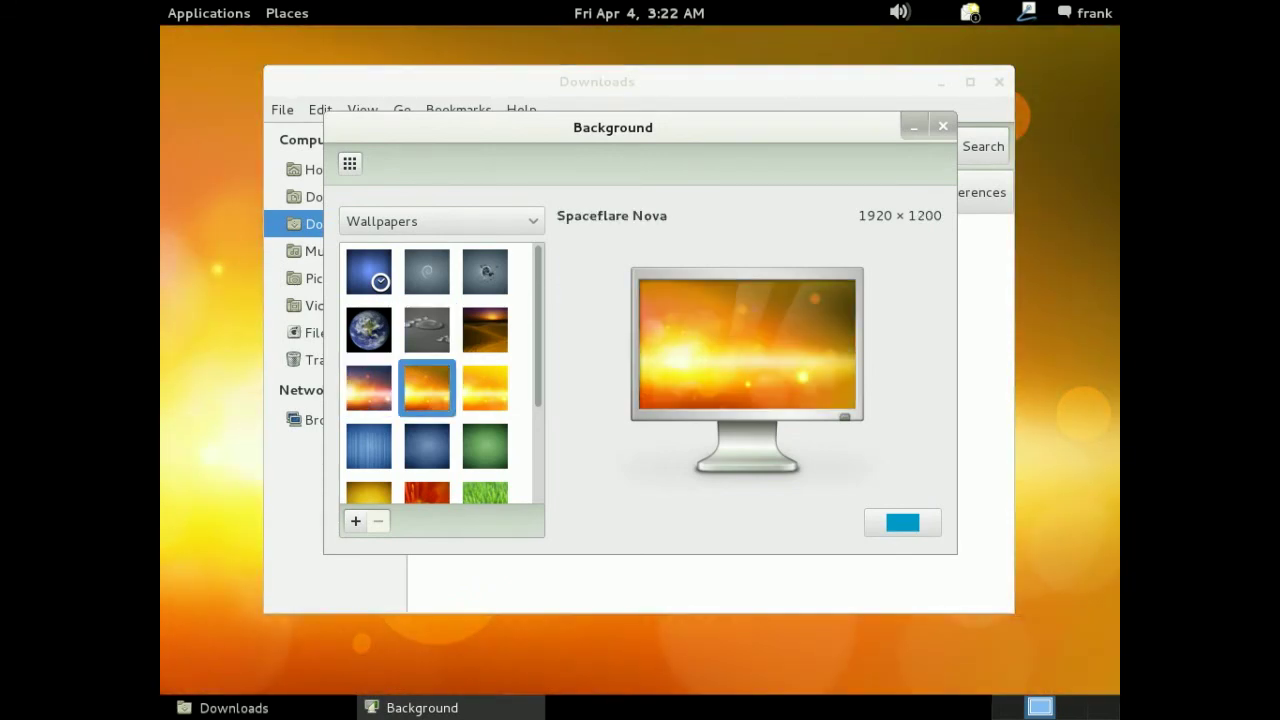
pyautogui.click(427, 445)
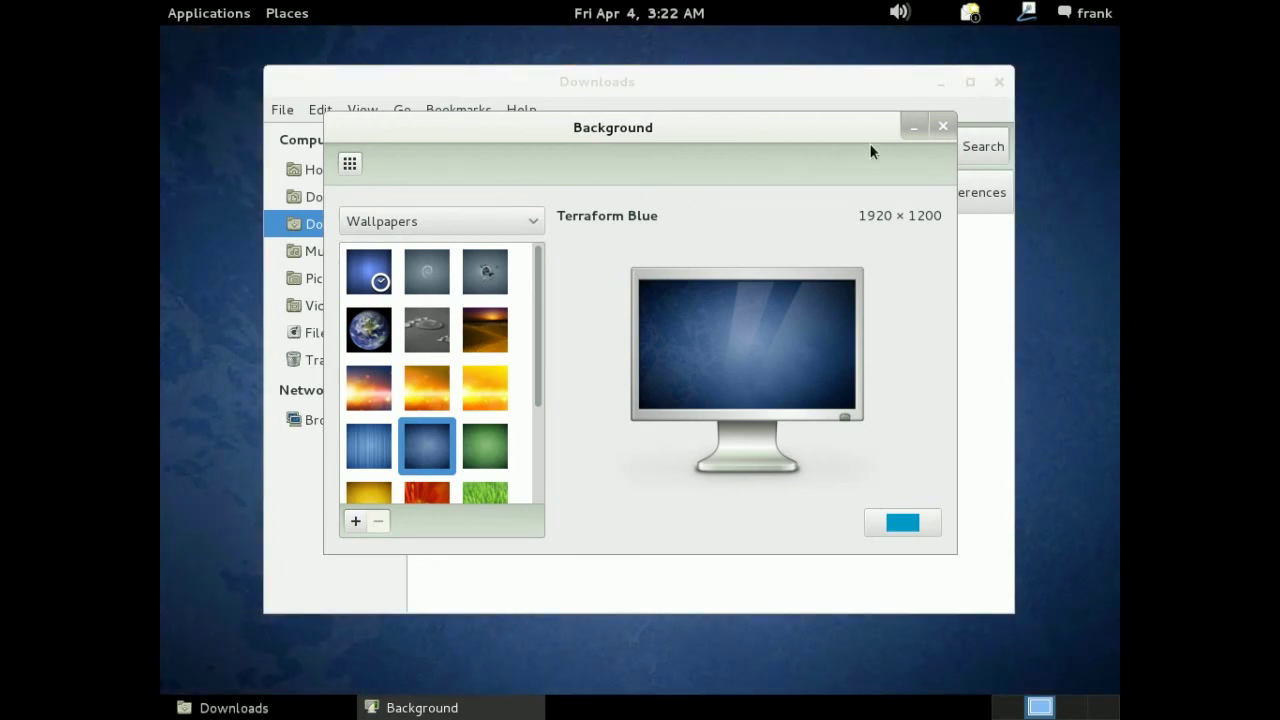
pyautogui.click(942, 126)
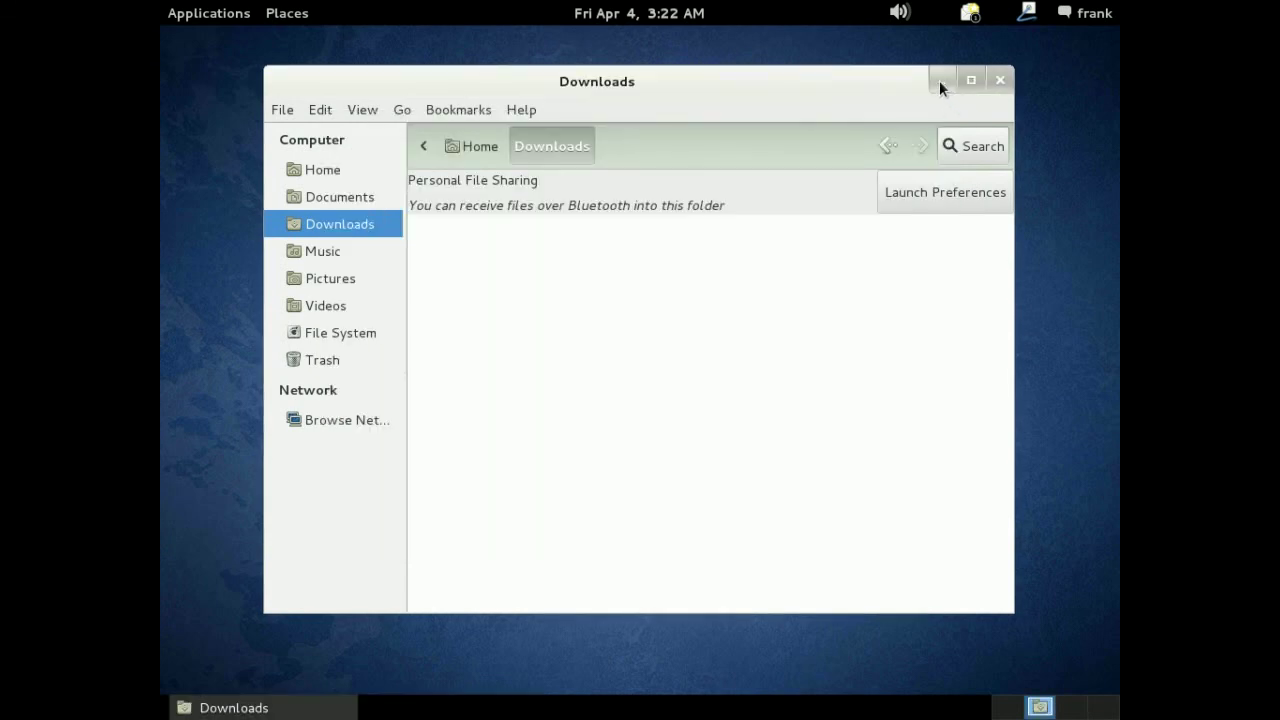
# Minimize the Downloads window and look over the application categories and the wired network connection options
pyautogui.click(940, 84)
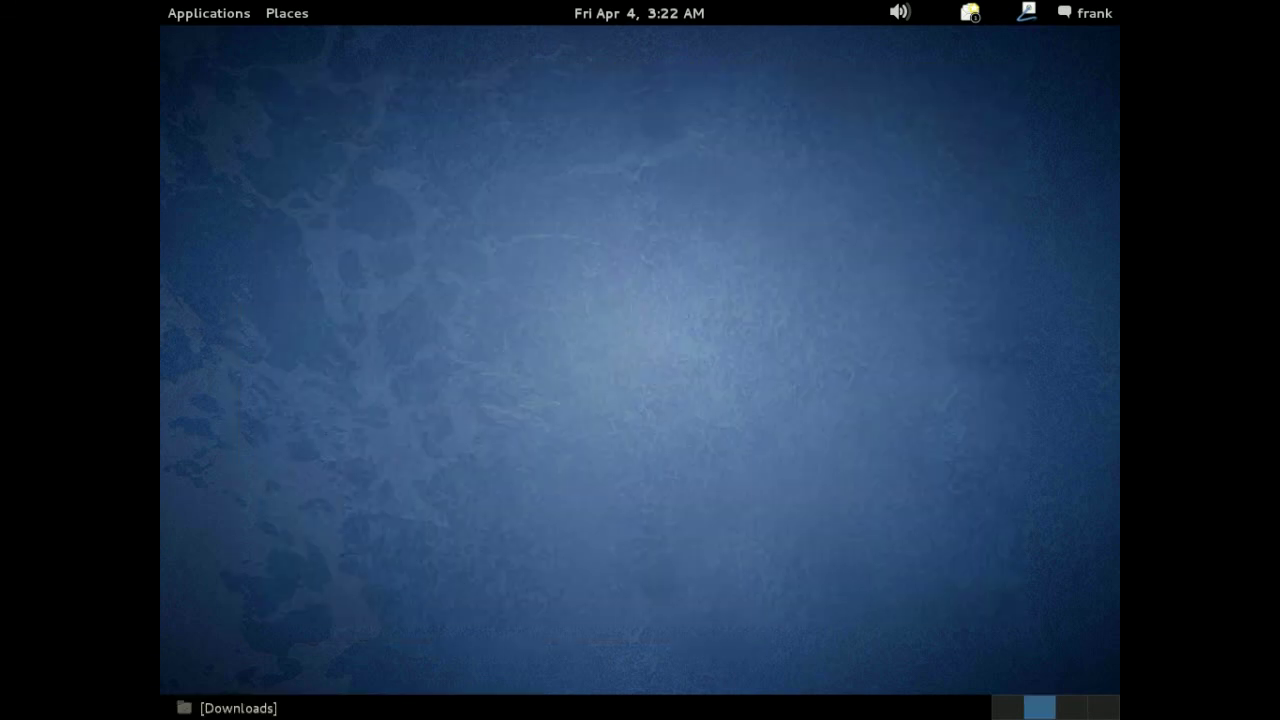
pyautogui.click(198, 18)
pyautogui.moveTo(202, 36)
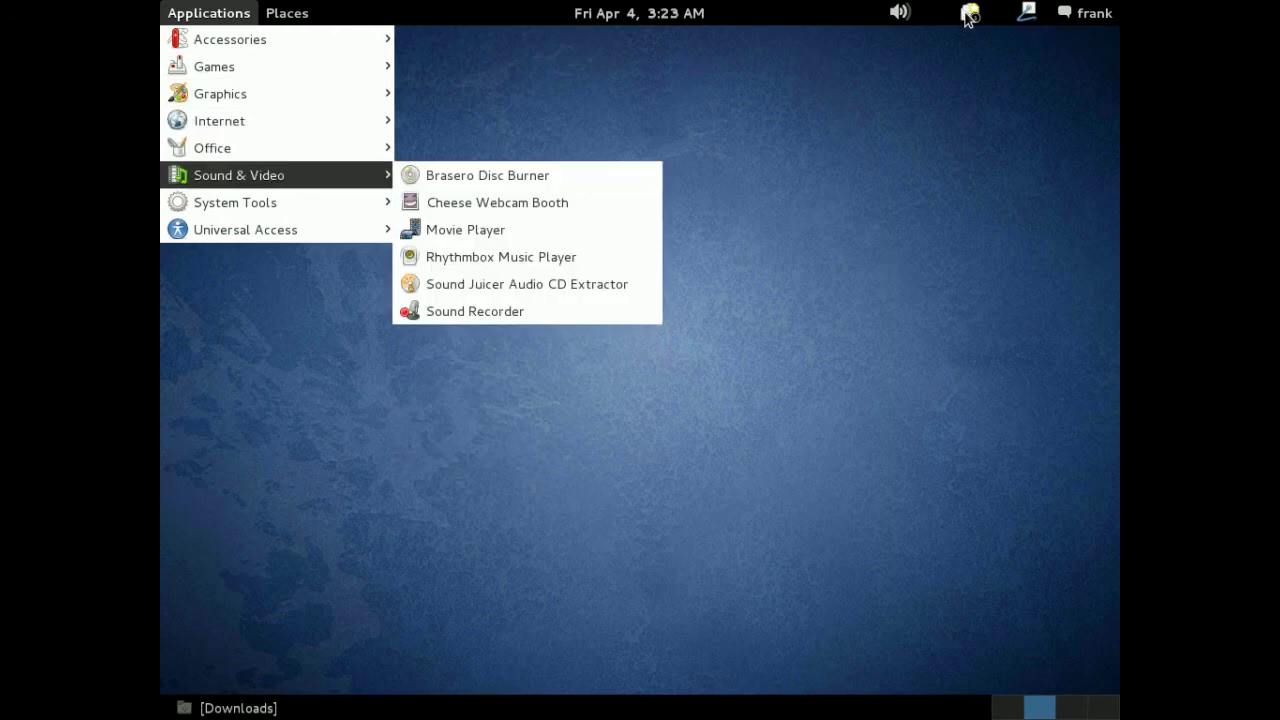
pyautogui.click(1030, 18)
pyautogui.click(1030, 18)
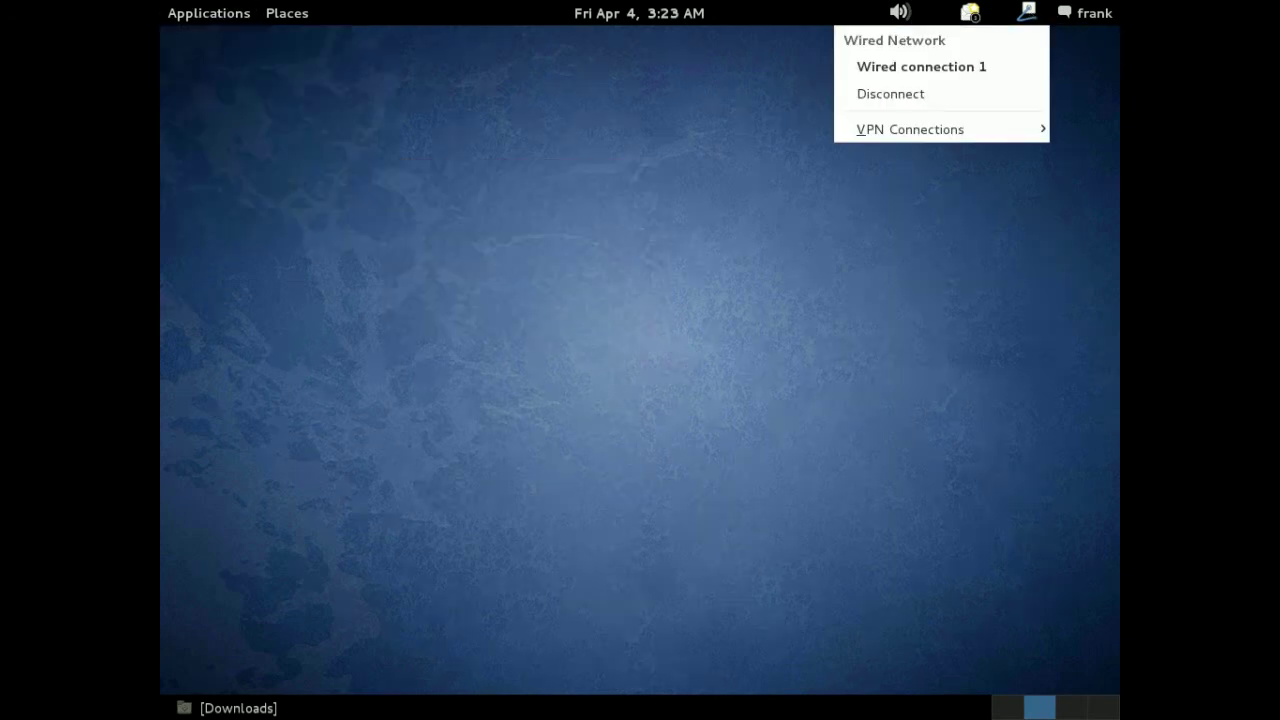
# Log out of the current desktop session and confirm the logout
pyautogui.click(1084, 13)
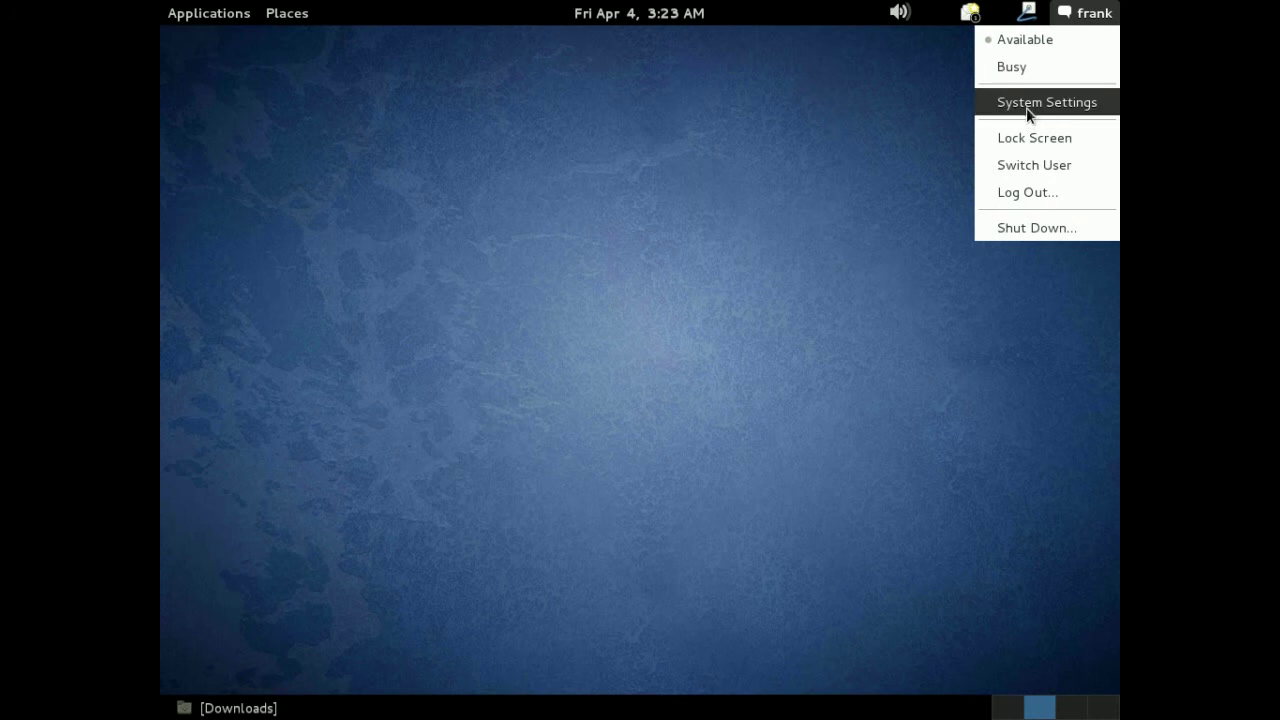
pyautogui.click(1020, 193)
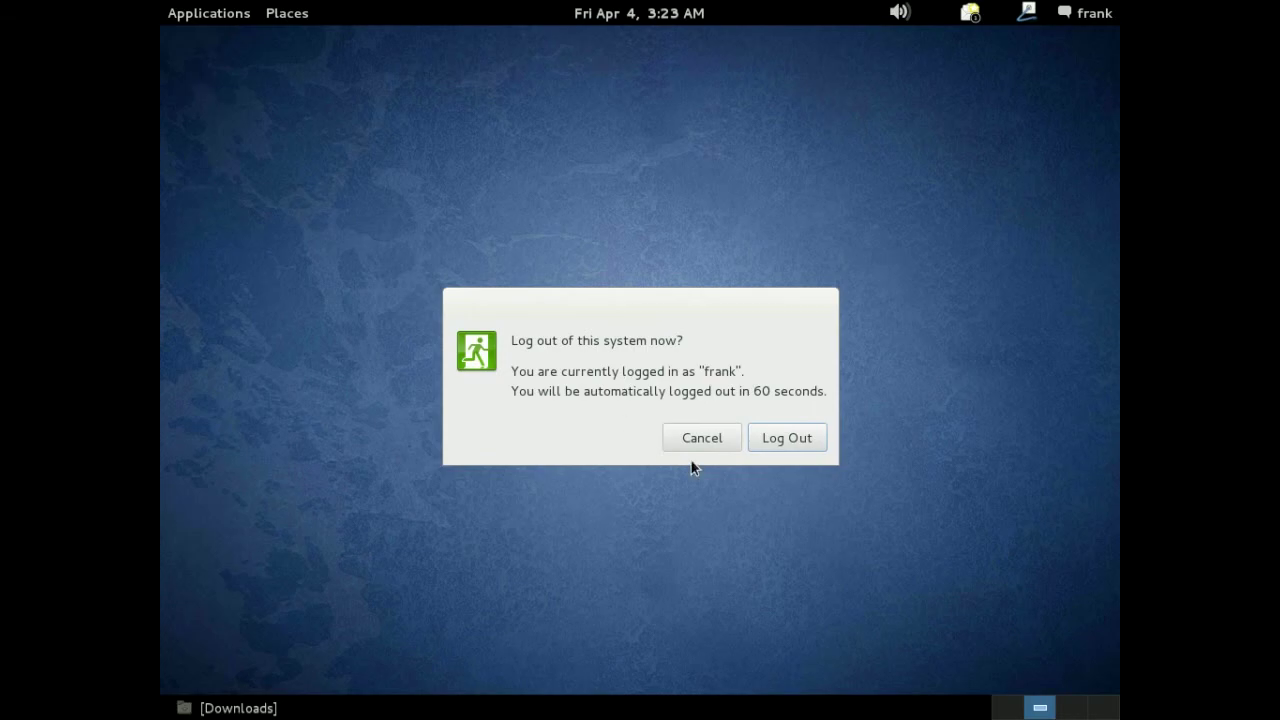
pyautogui.click(768, 440)
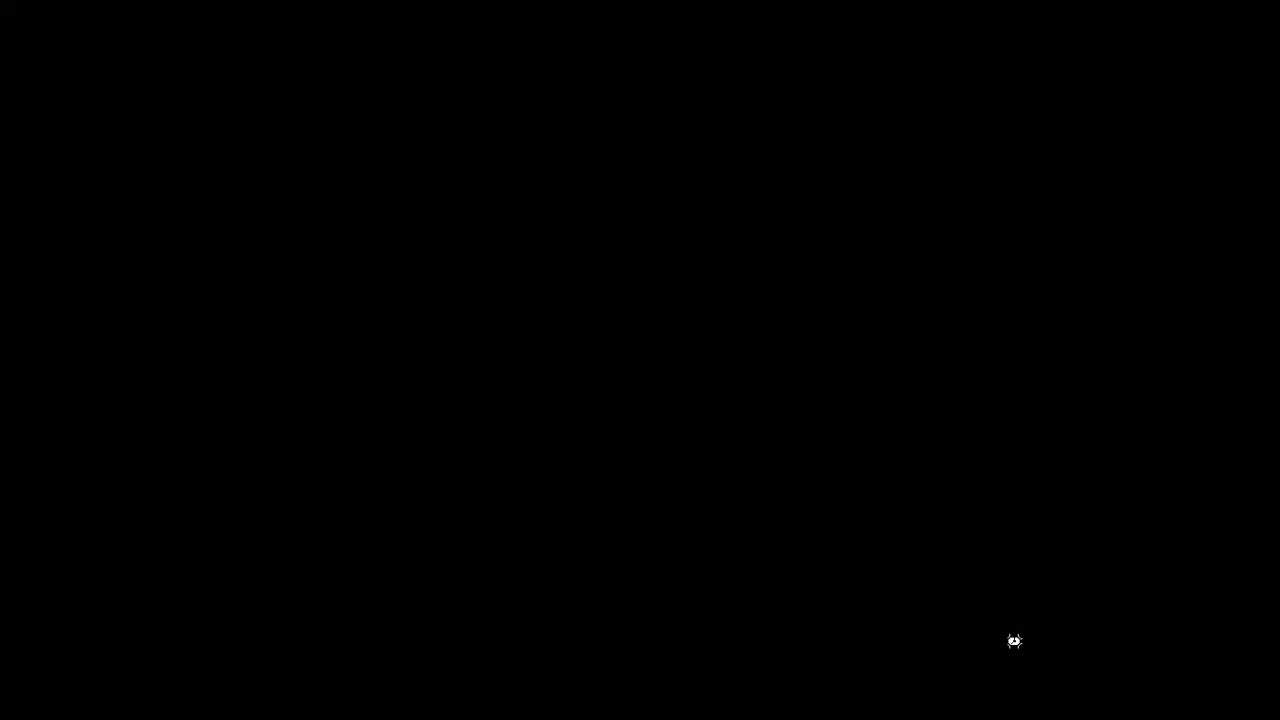